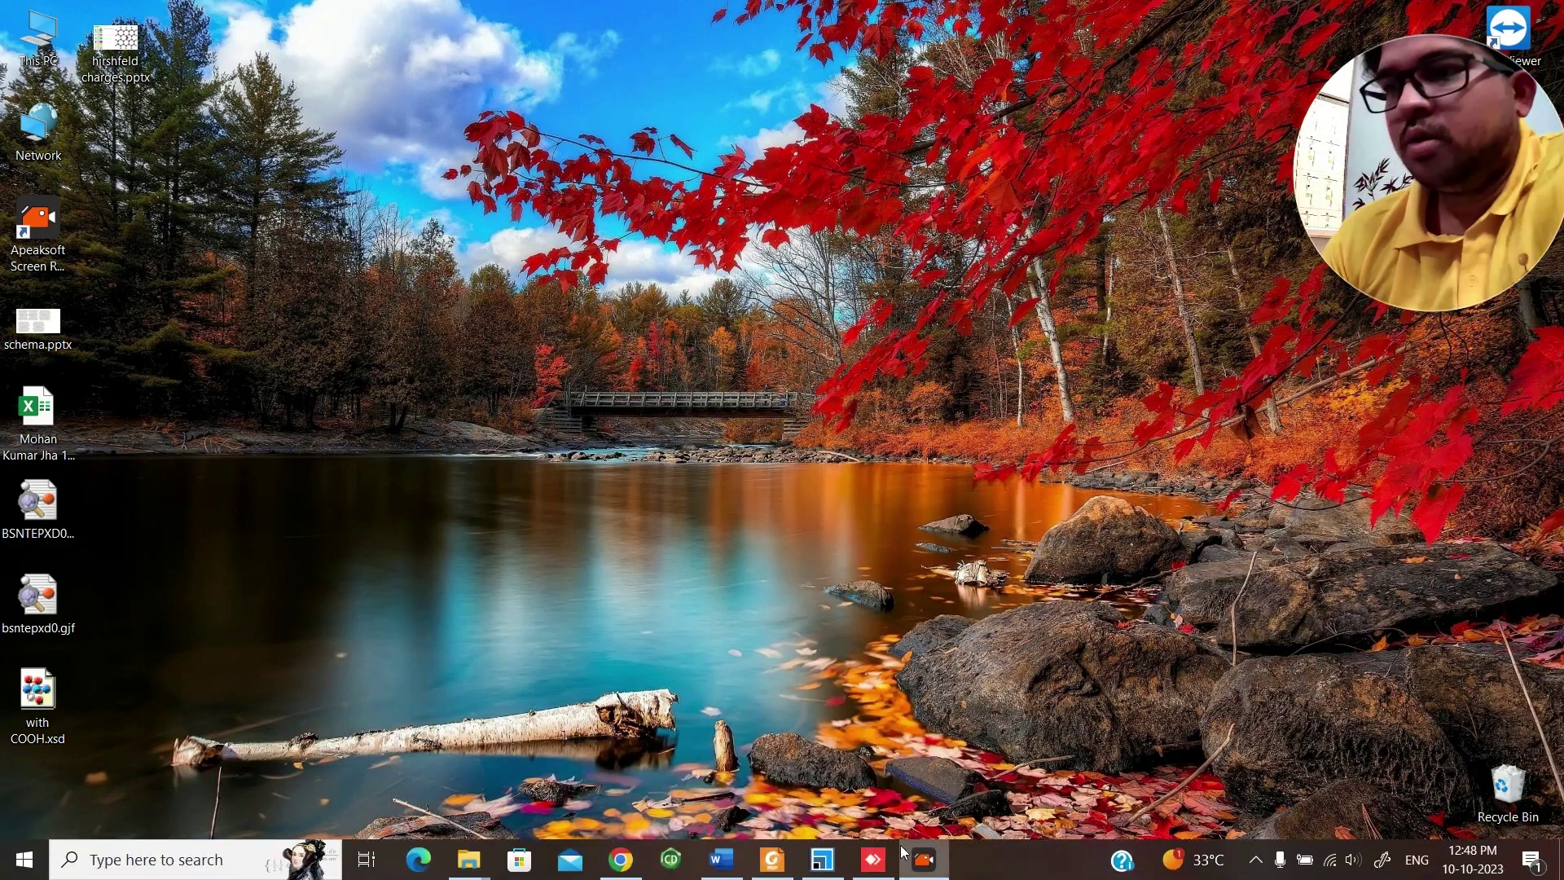
Step: Switch to the AnyDesk remote session and run the DMol3 Geometry Optimization on the with COOH structure, then close the calculation settings
{"action": "left_click", "coordinate": [827, 862]}
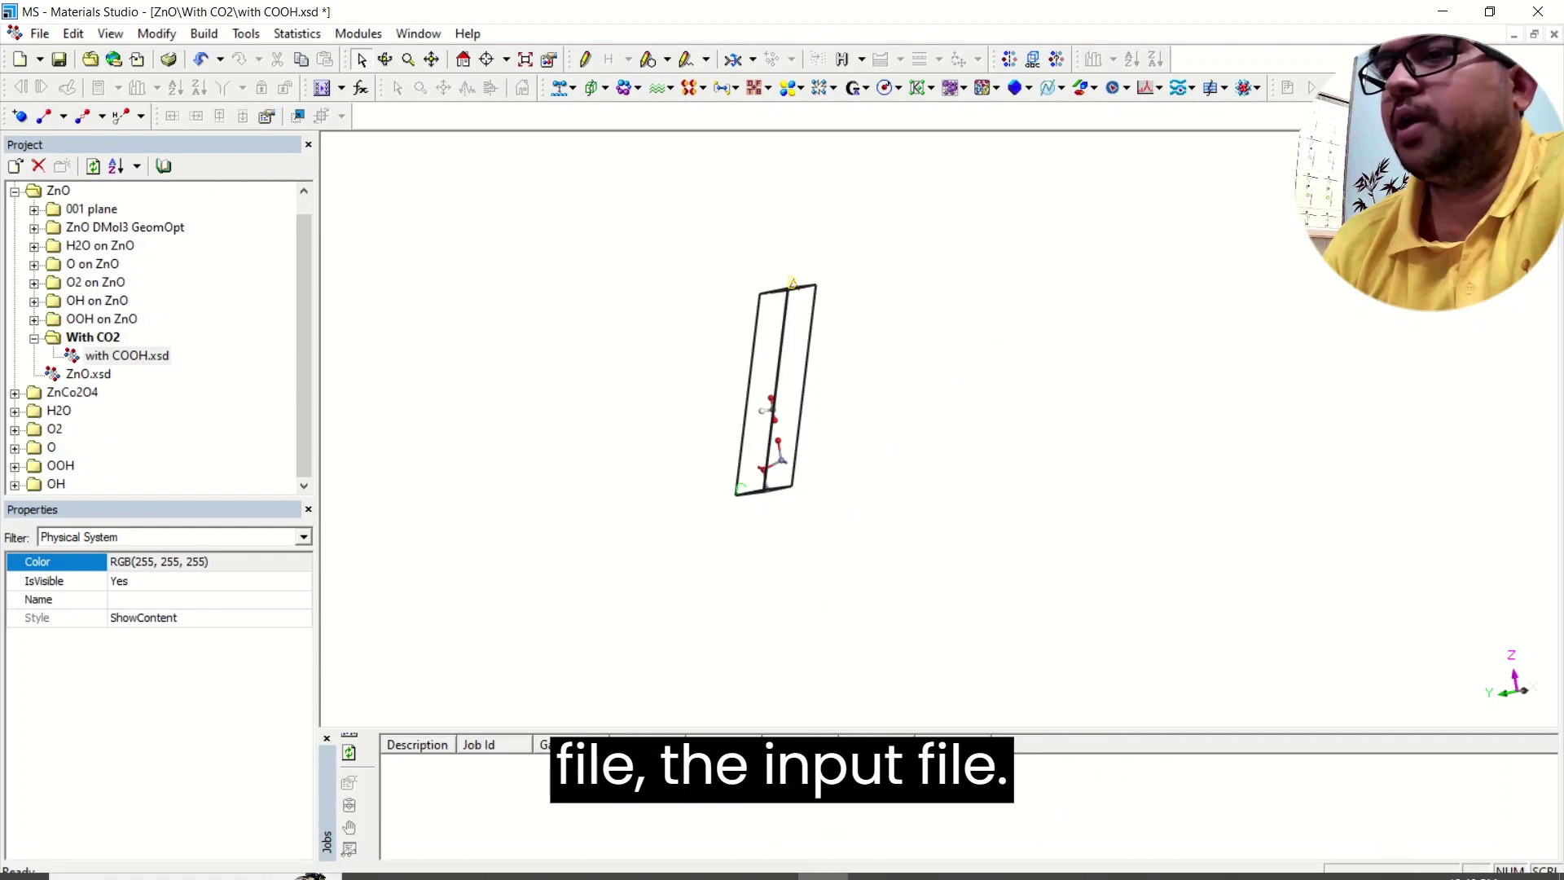
{"action": "left_click", "coordinate": [873, 860]}
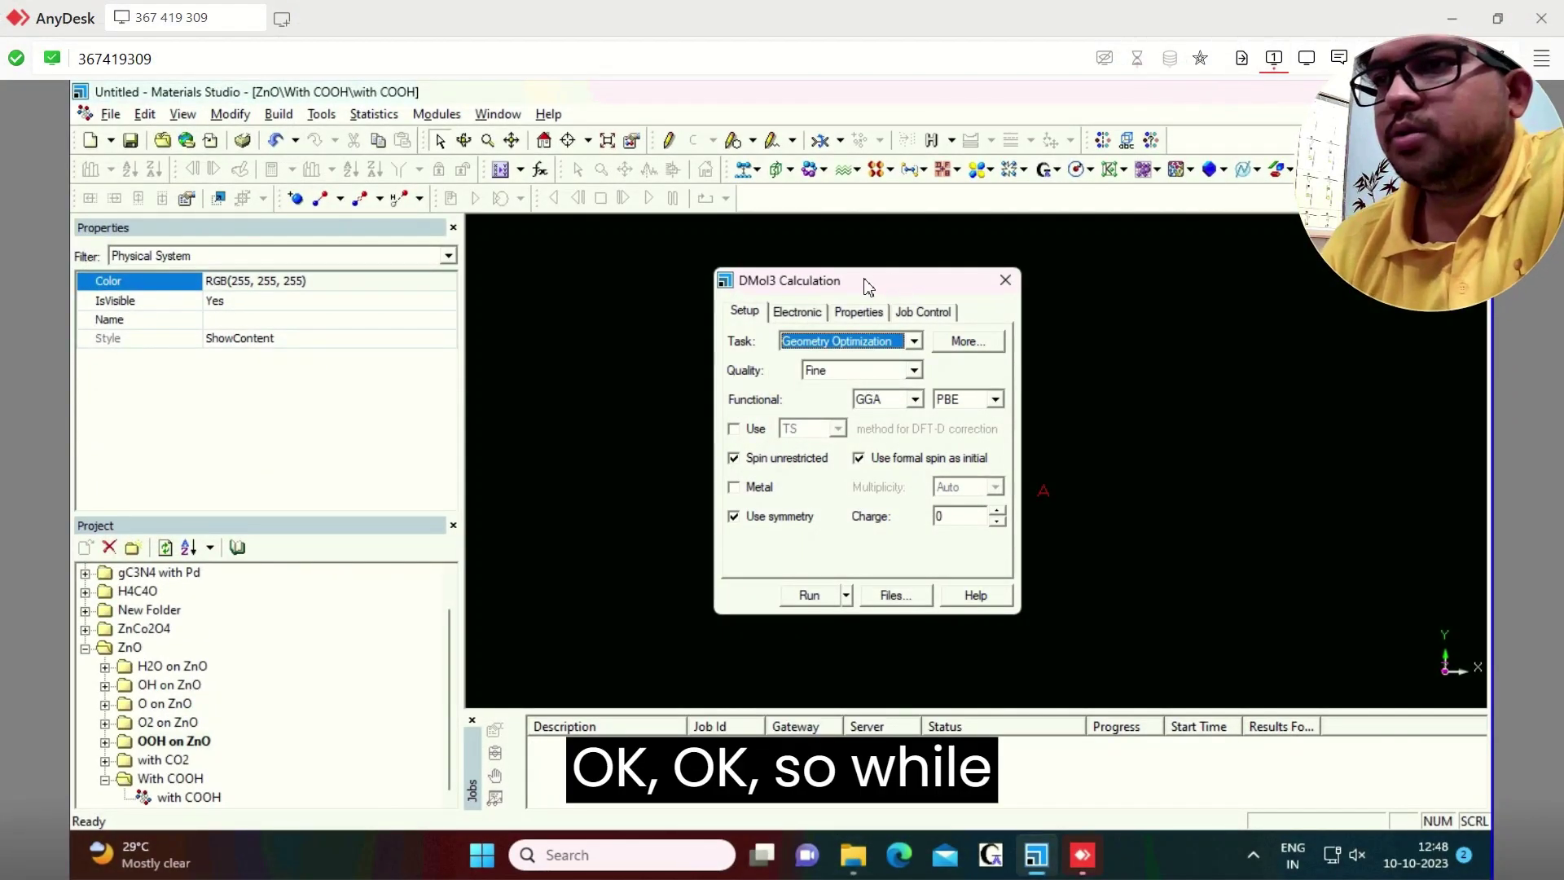
{"action": "left_click_drag", "start_coordinate": [866, 281], "coordinate": [770, 262]}
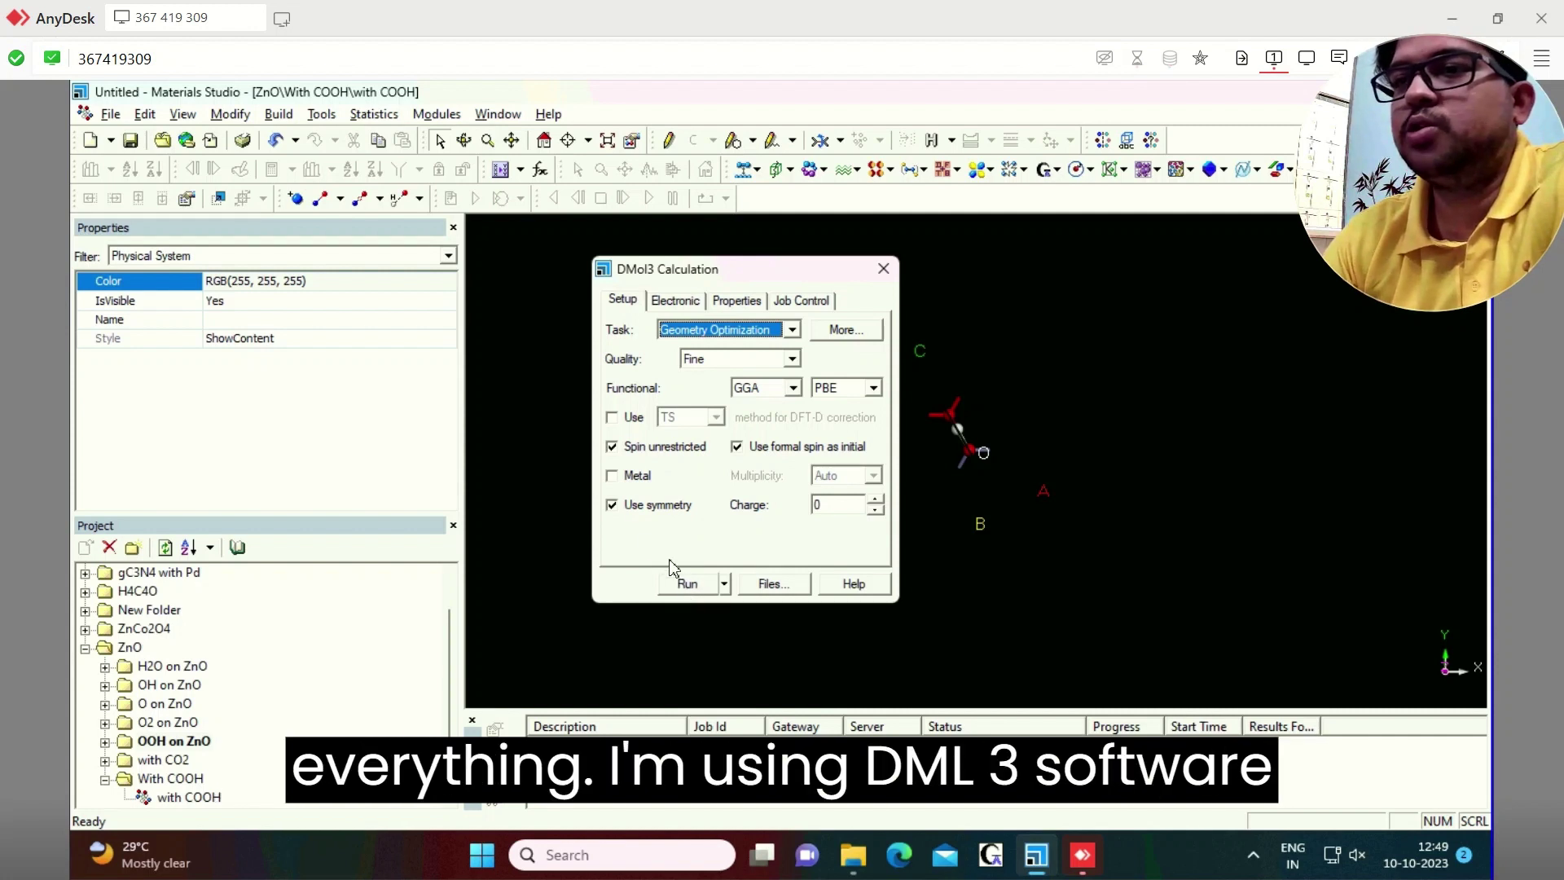
{"action": "left_click", "coordinate": [688, 584]}
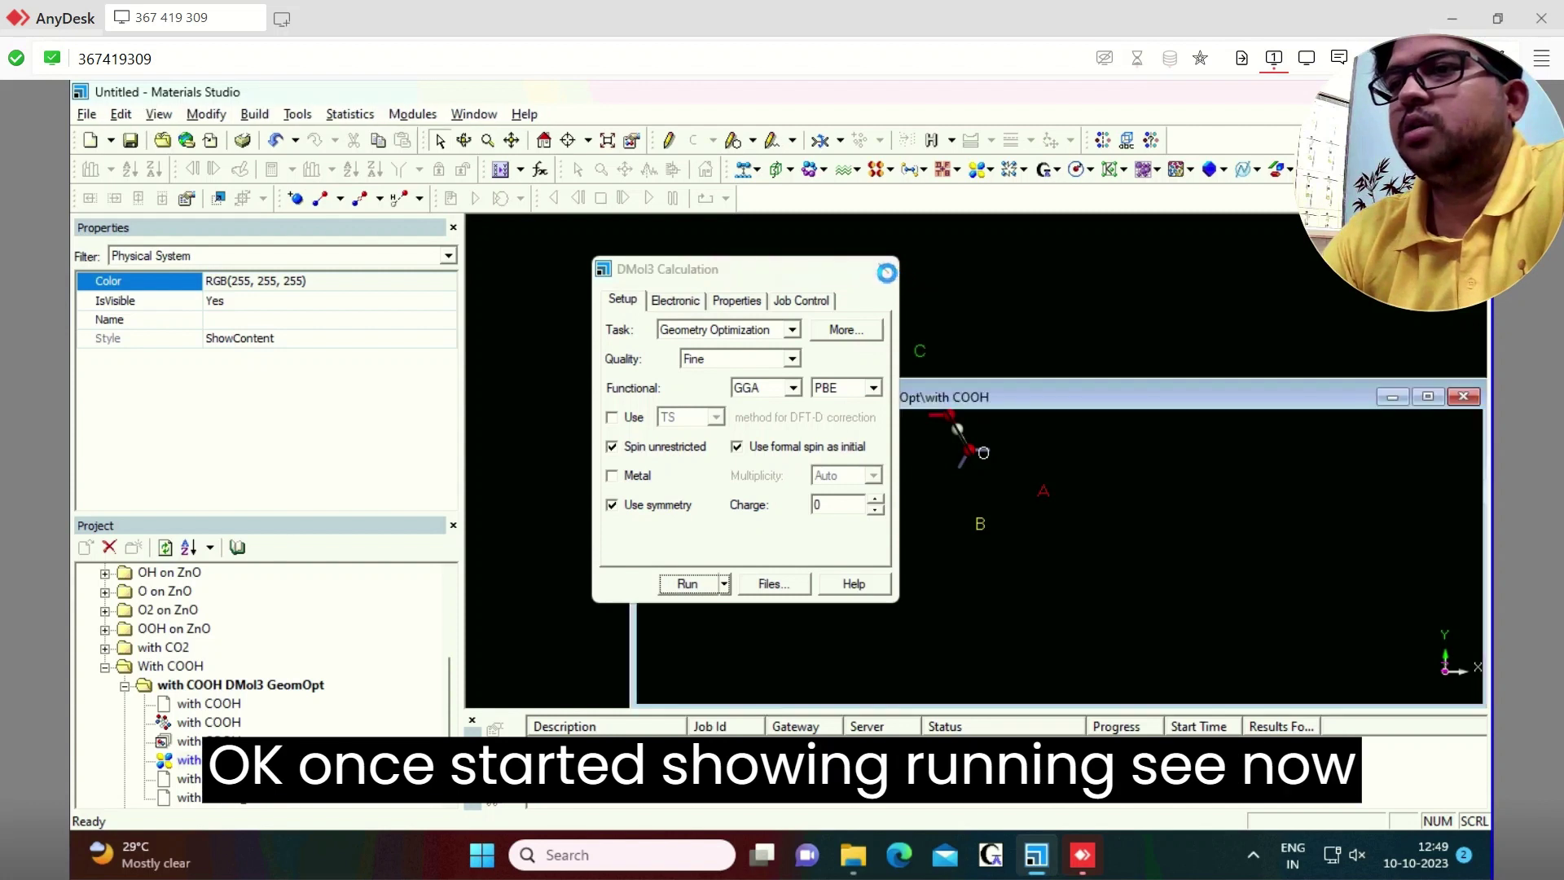
{"action": "left_click", "coordinate": [886, 272]}
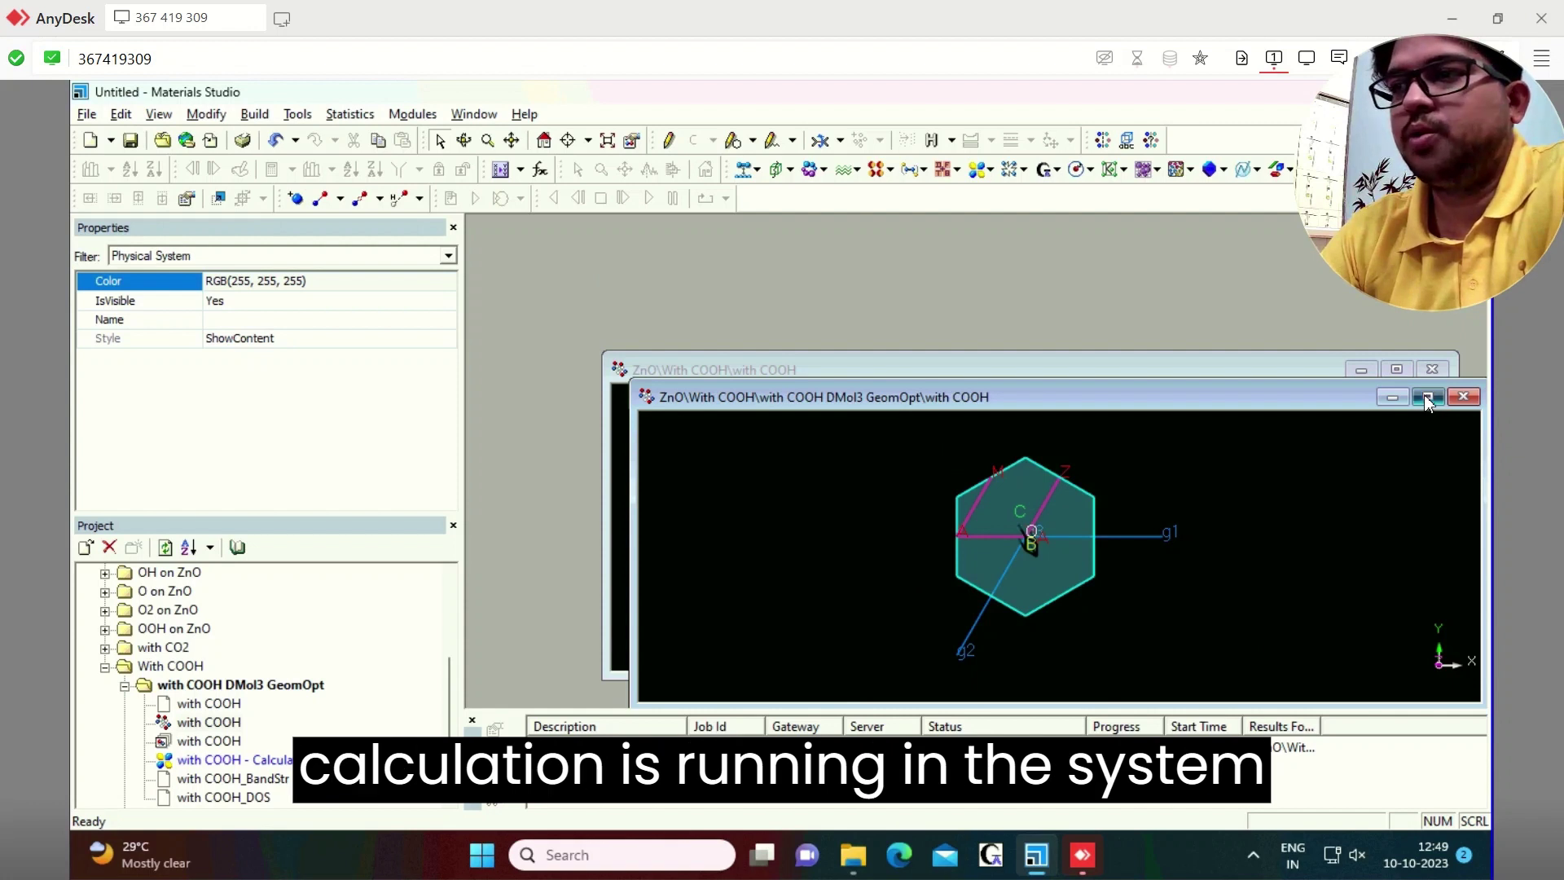
{"action": "left_click", "coordinate": [1428, 397]}
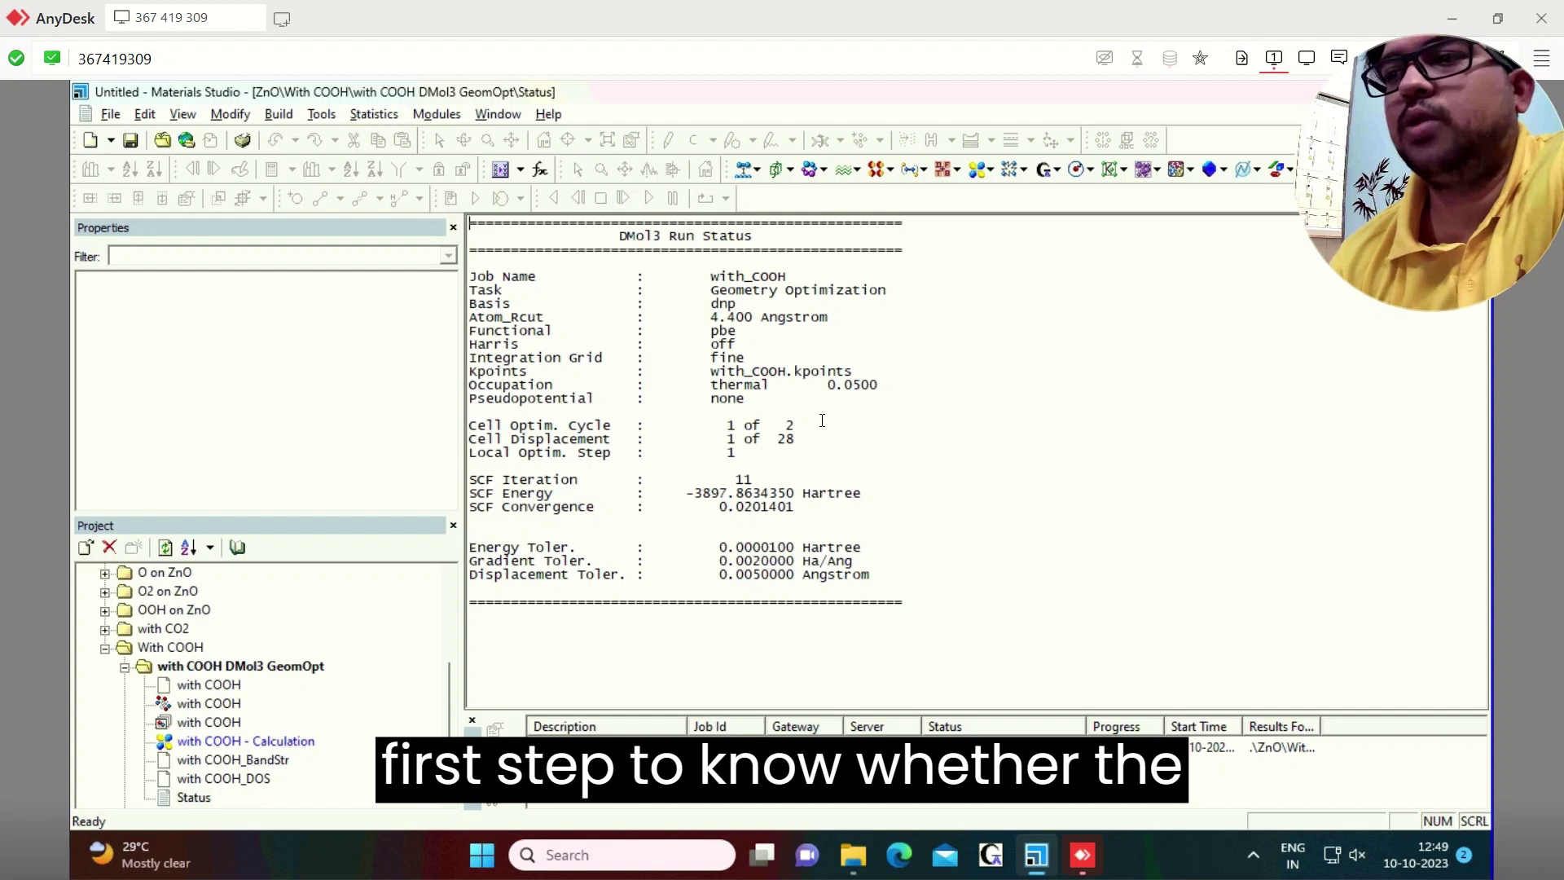
Step: Check the remote computer's Task Manager for the DMol3 Application processes and their CPU usage, then close it
{"action": "right_click", "coordinate": [1173, 865]}
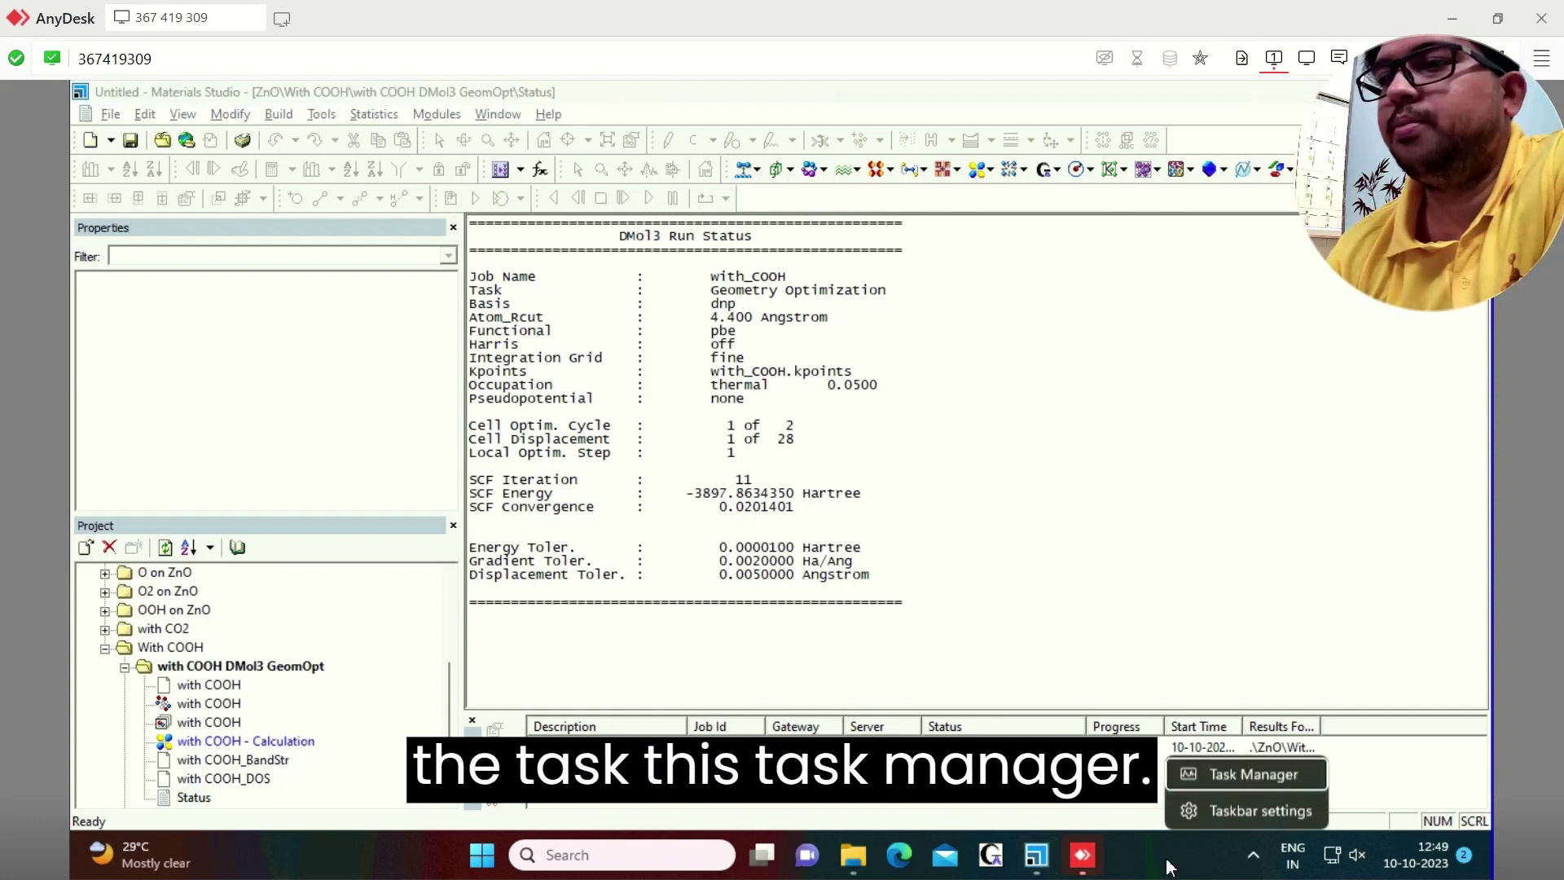
{"action": "left_click", "coordinate": [1245, 776]}
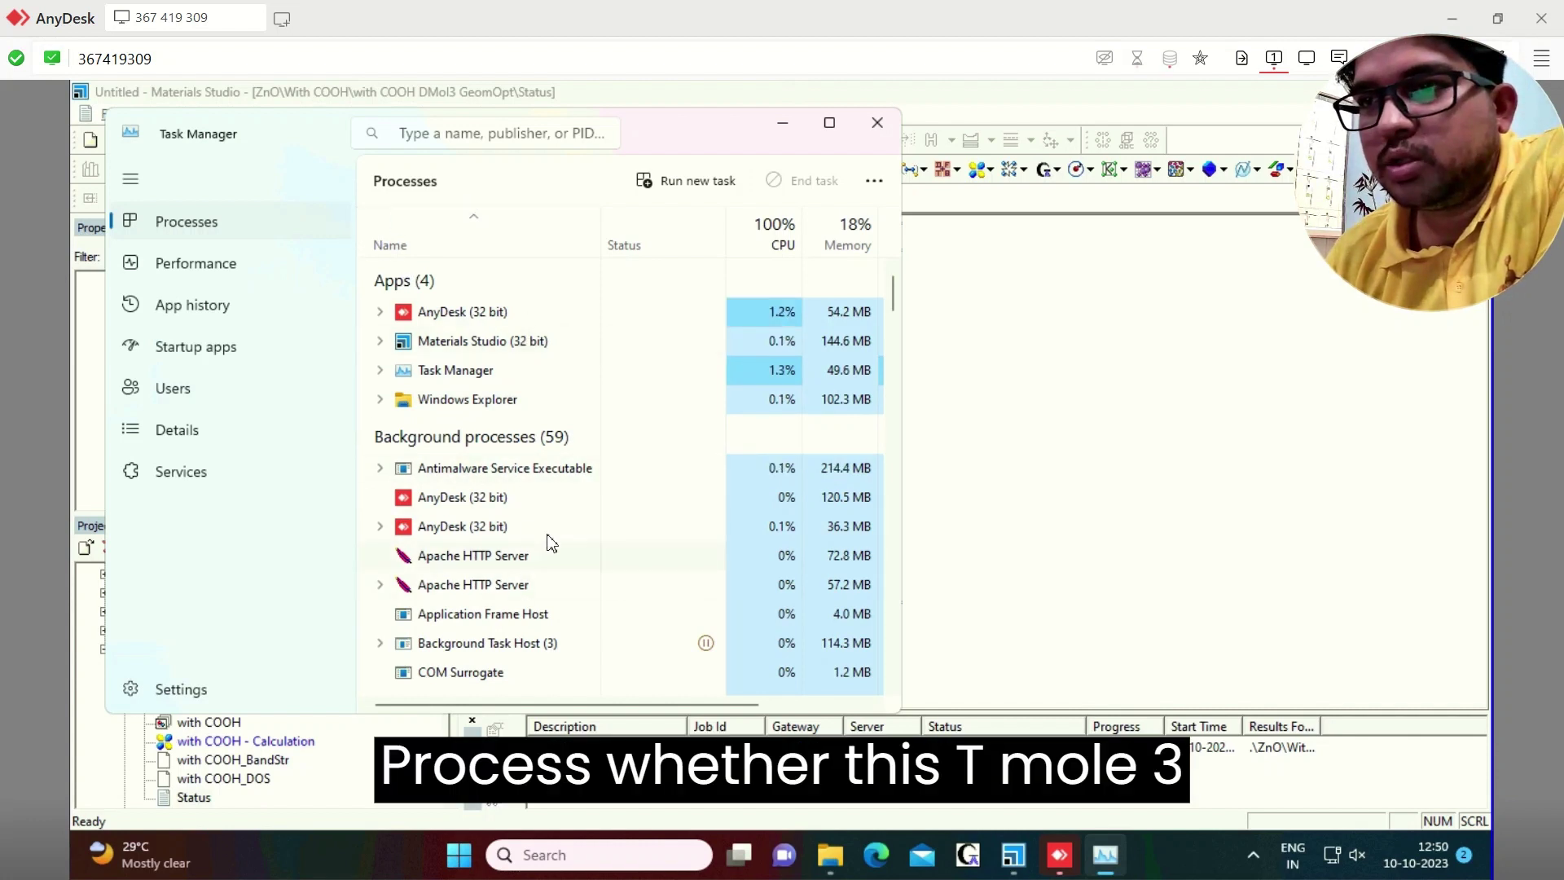
{"action": "left_click", "coordinate": [830, 125]}
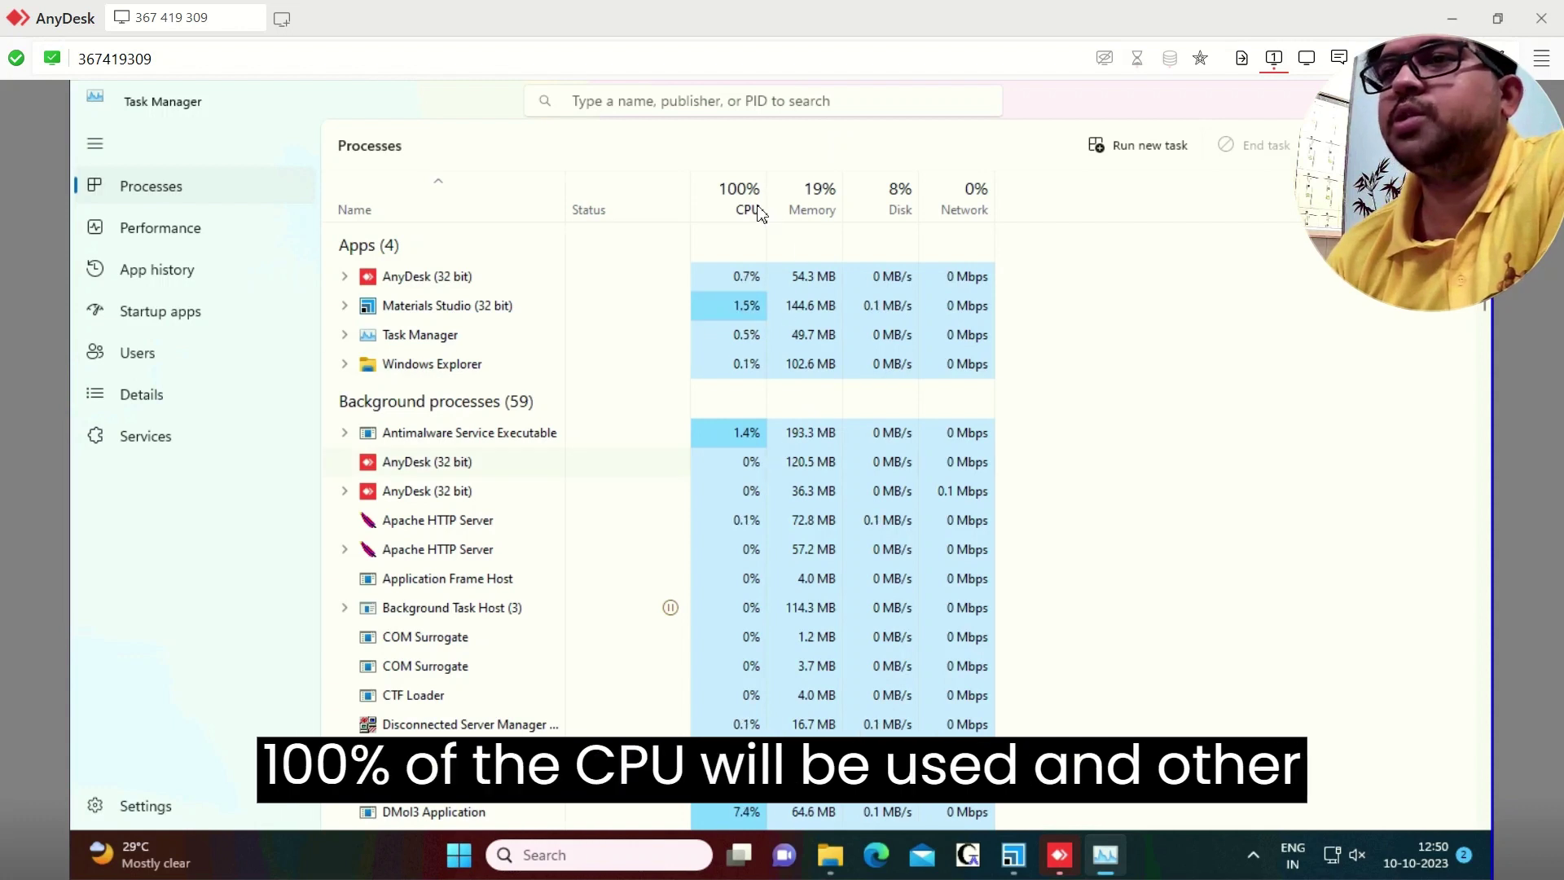
{"action": "scroll", "coordinate": [457, 700], "scroll_direction": "down", "scroll_amount": 5}
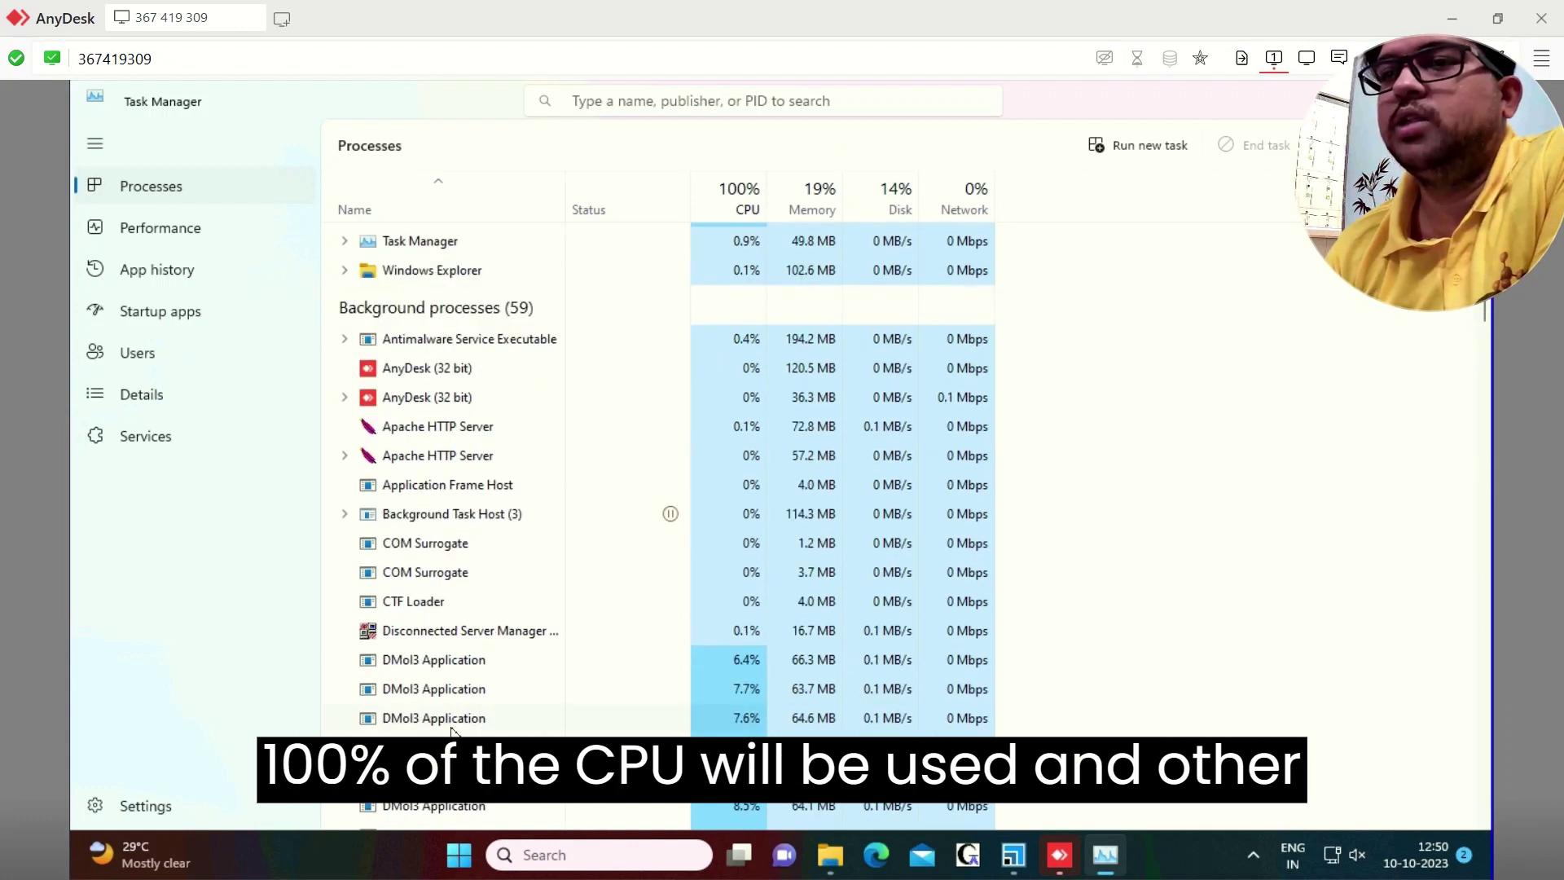
{"action": "scroll", "coordinate": [455, 690], "scroll_direction": "down", "scroll_amount": 2}
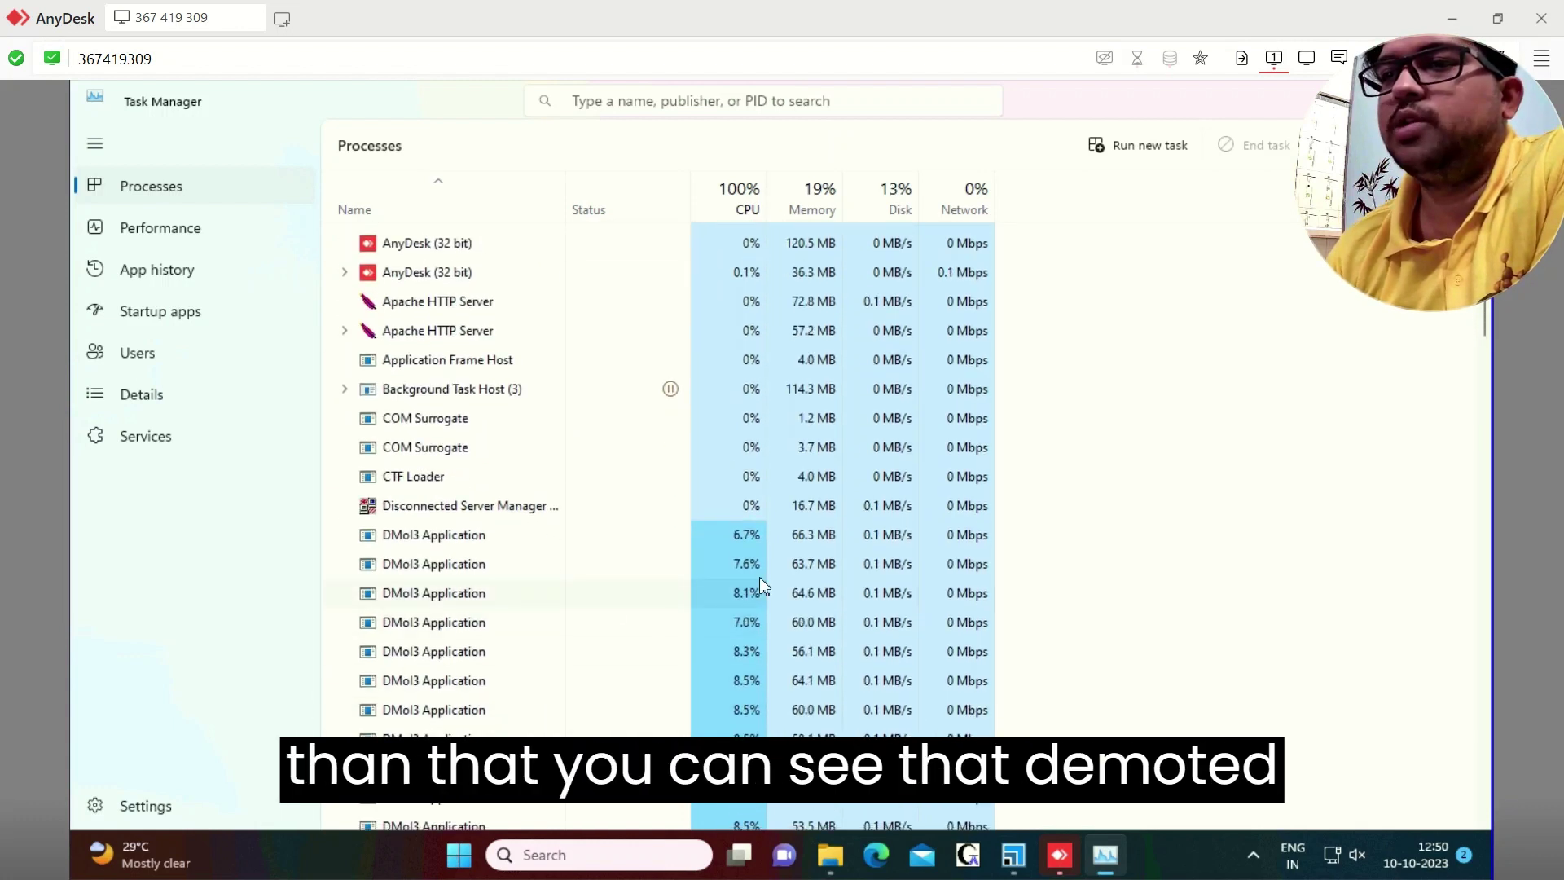
{"action": "scroll", "coordinate": [745, 580], "scroll_direction": "down", "scroll_amount": 2}
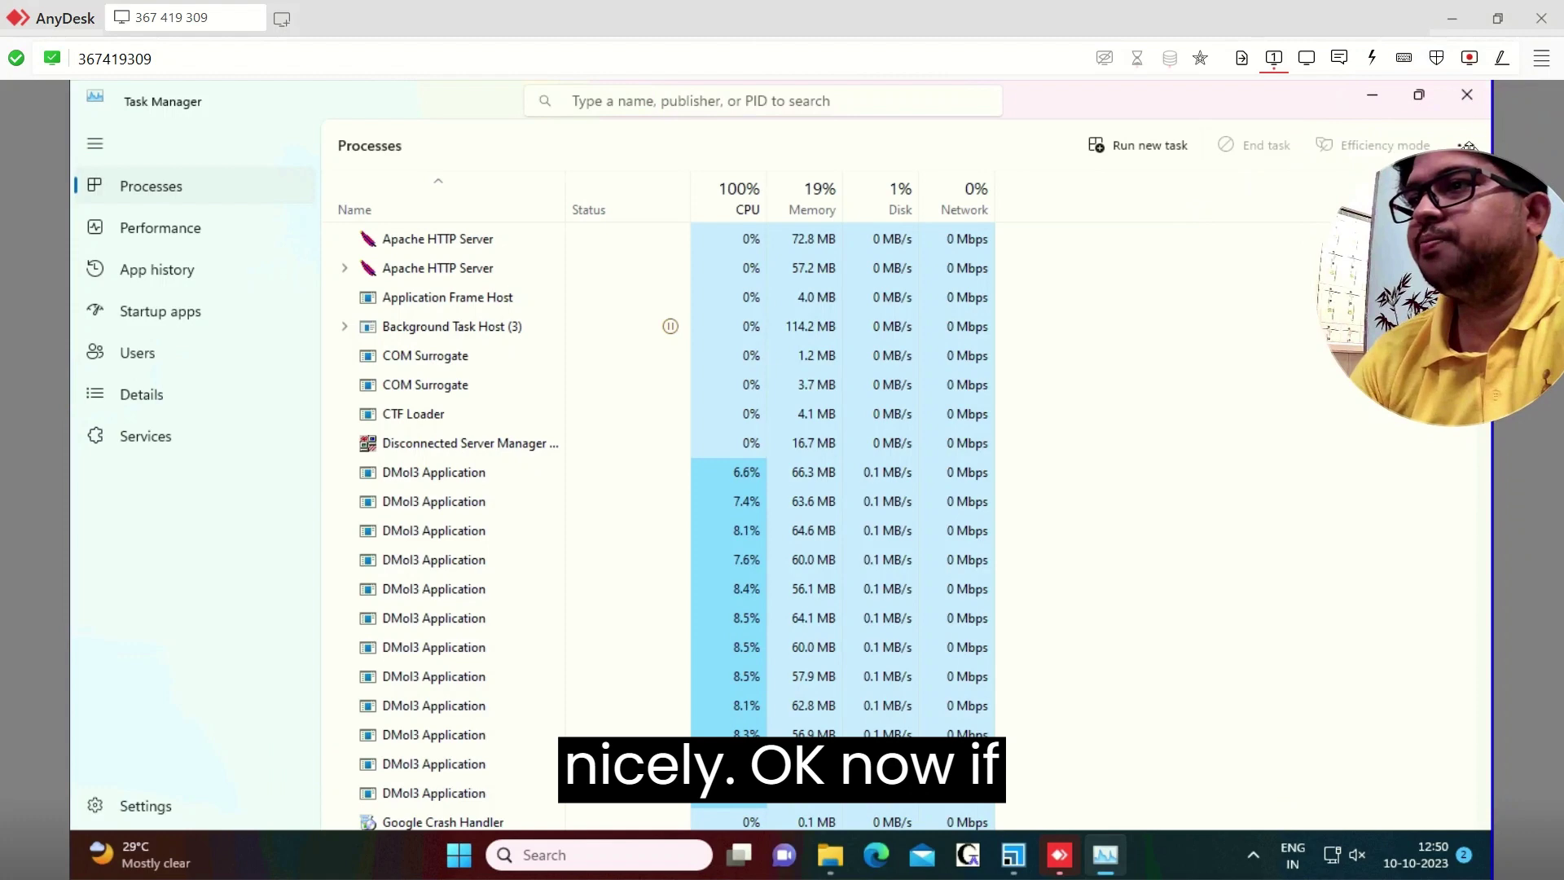
{"action": "left_click", "coordinate": [1467, 94]}
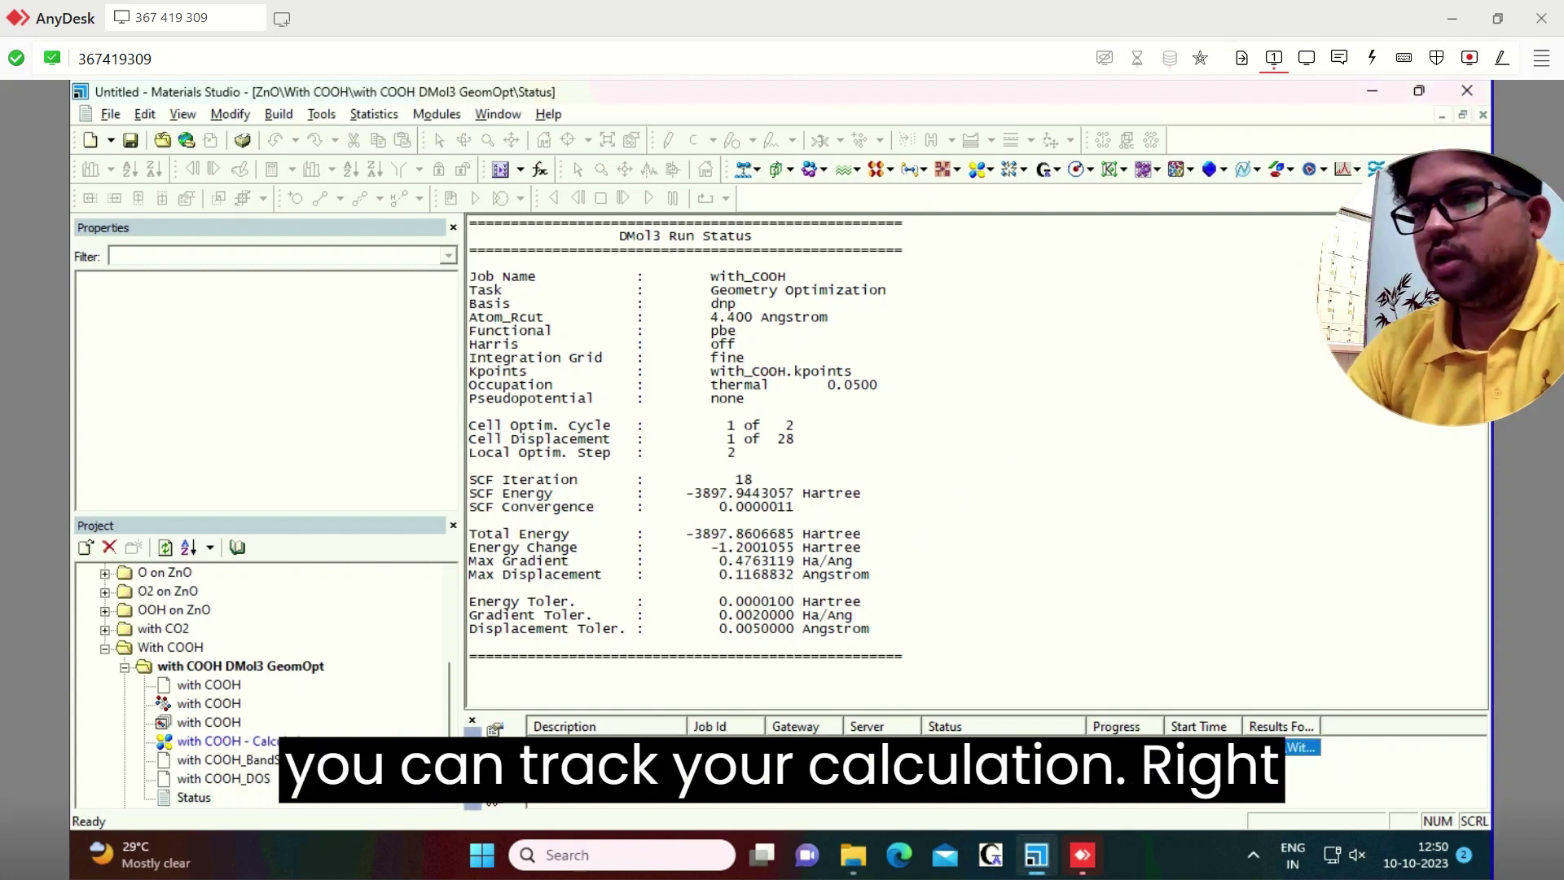
Step: Open the running job's Remote View in the browser and display its with_COOH.outmol output file
{"action": "right_click", "coordinate": [788, 747]}
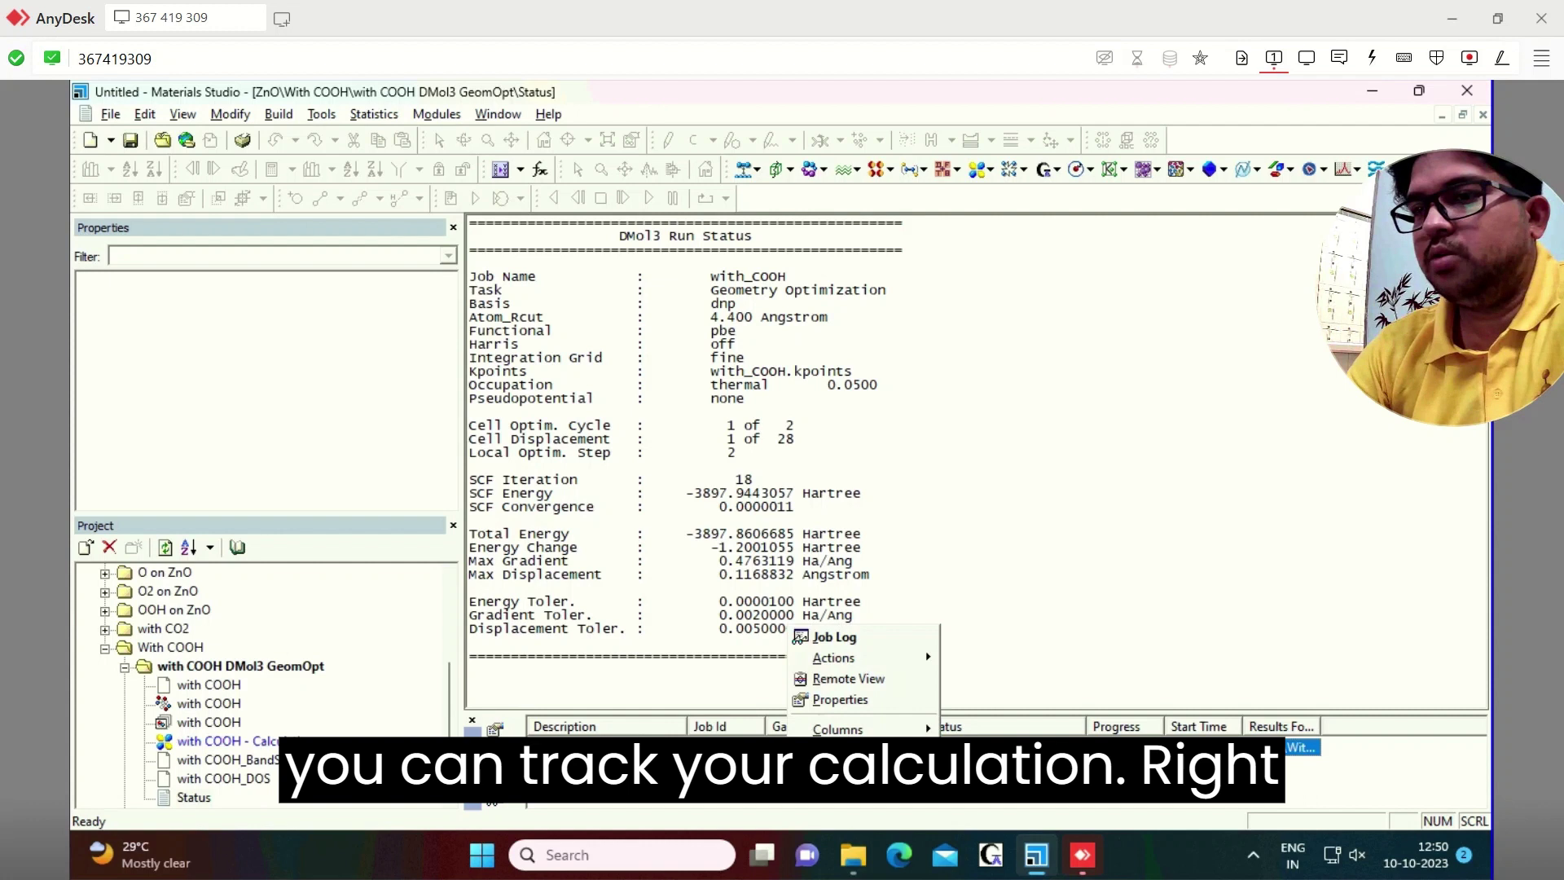
{"action": "left_click", "coordinate": [850, 681]}
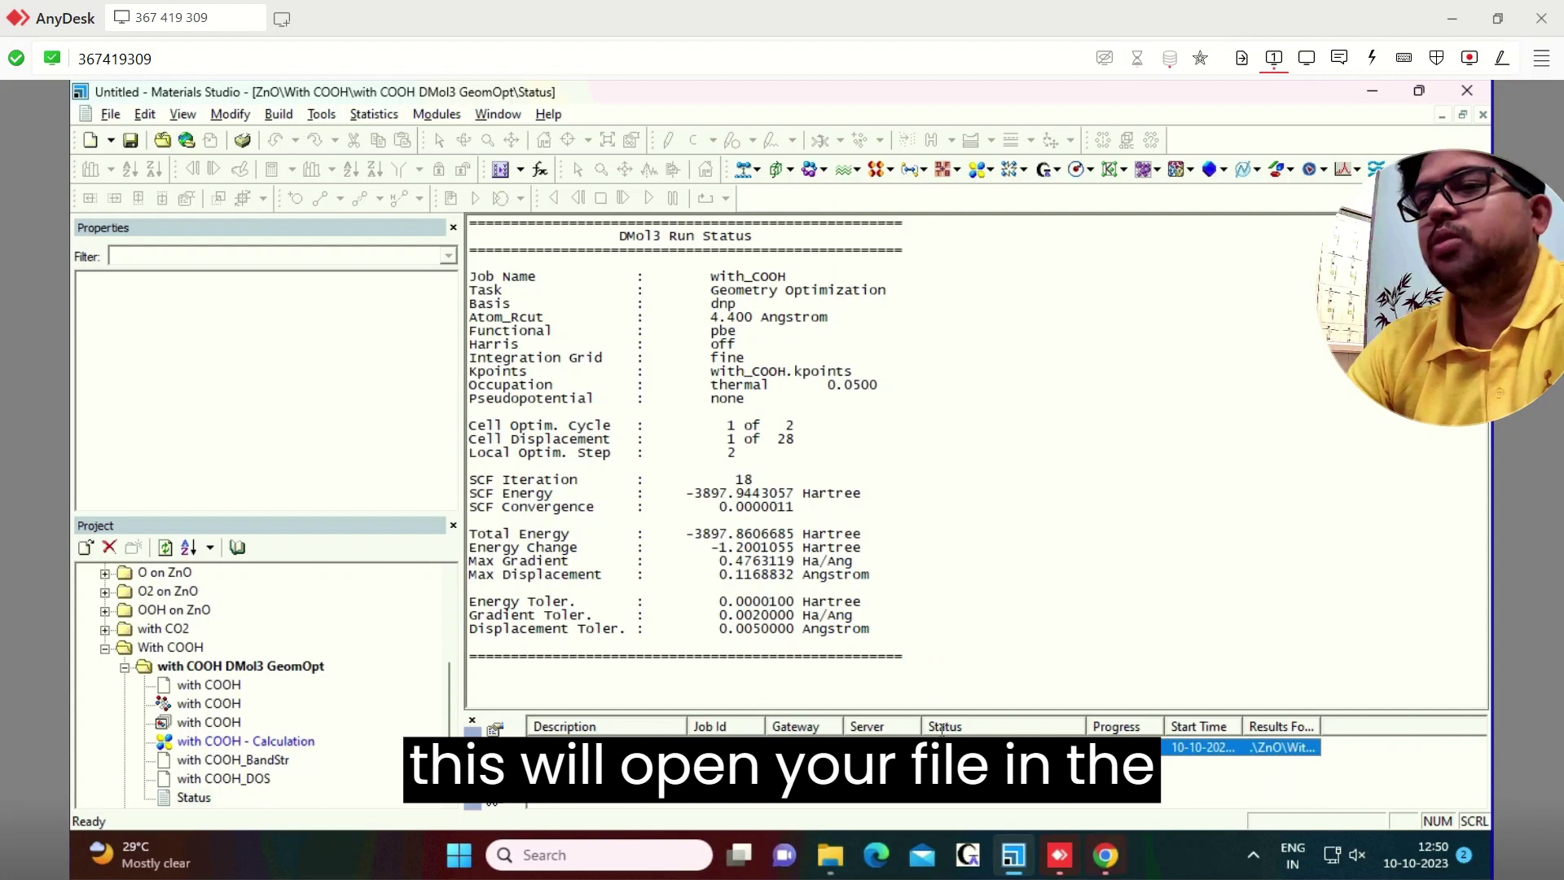
{"action": "left_click", "coordinate": [1105, 854]}
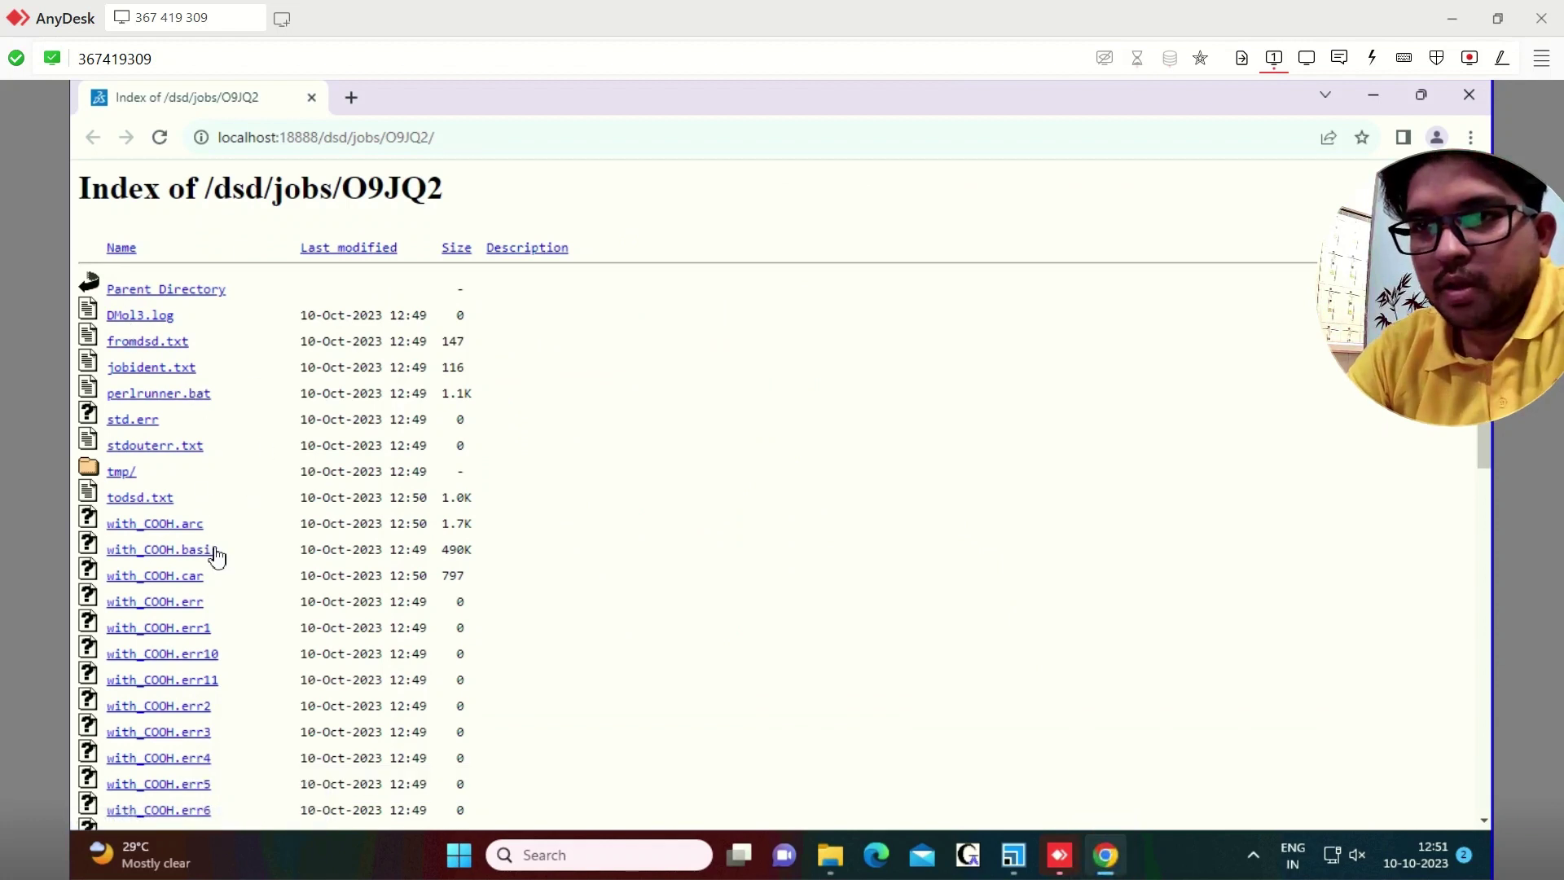
{"action": "scroll", "coordinate": [215, 556], "scroll_direction": "down", "scroll_amount": 5}
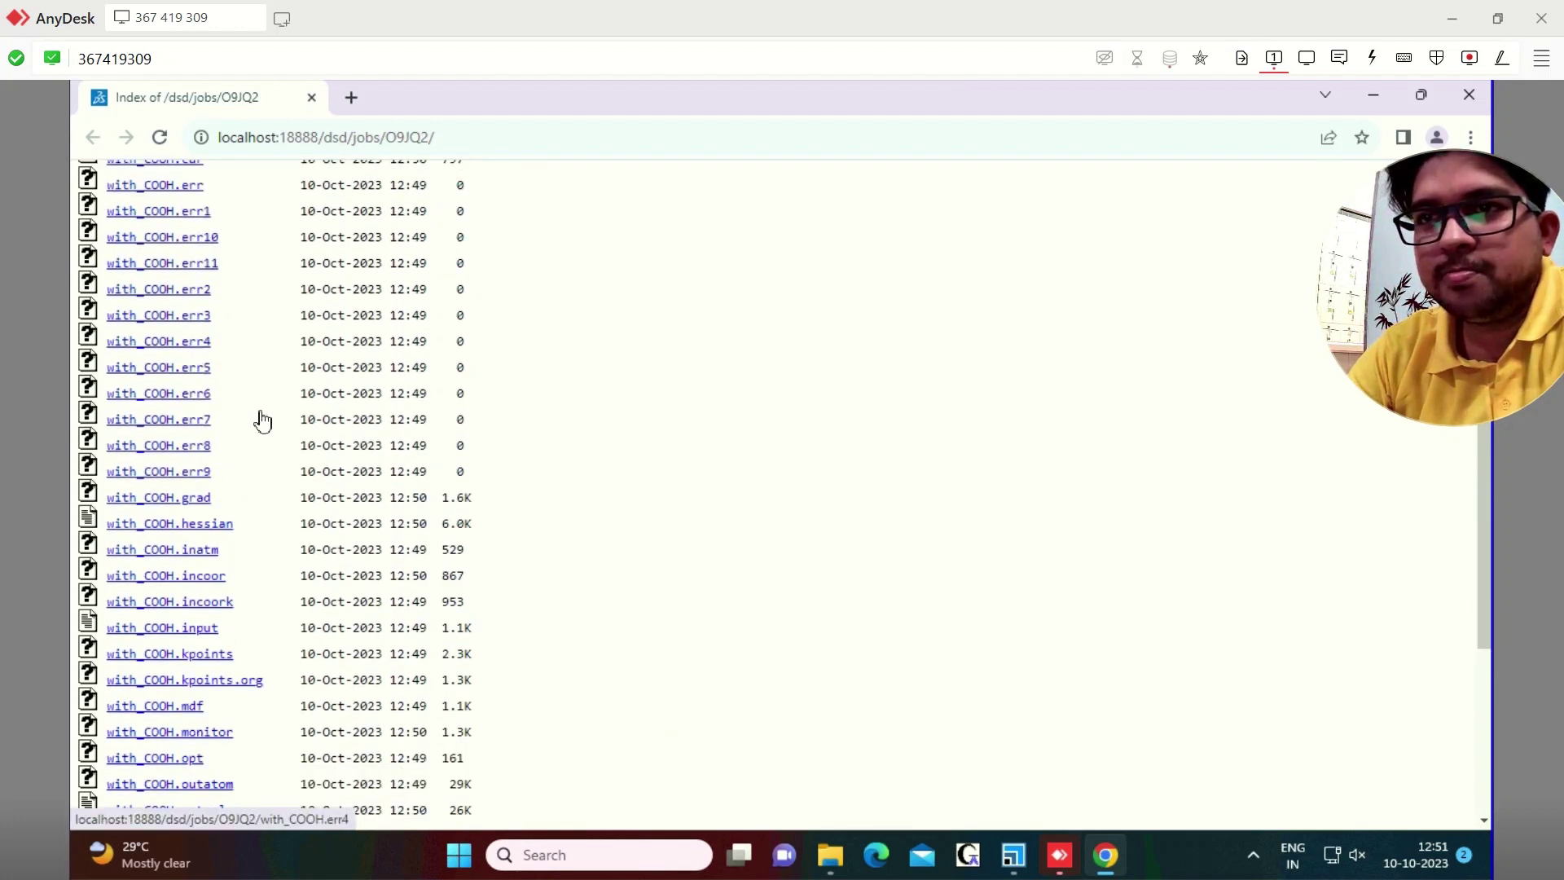
{"action": "scroll", "coordinate": [283, 470], "scroll_direction": "down", "scroll_amount": 5}
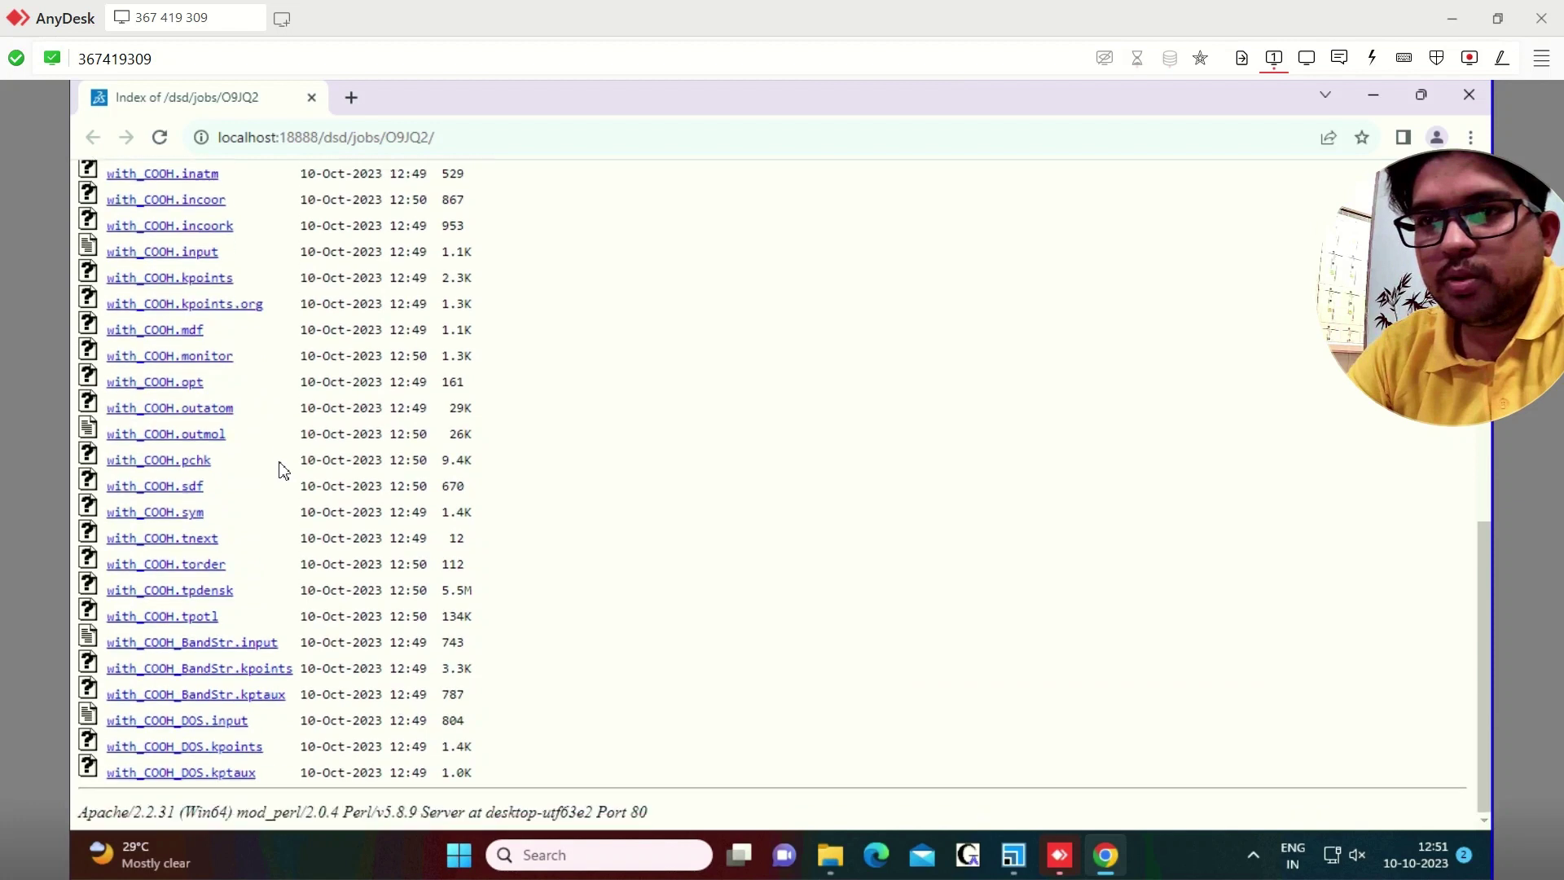
{"action": "left_click", "coordinate": [204, 437]}
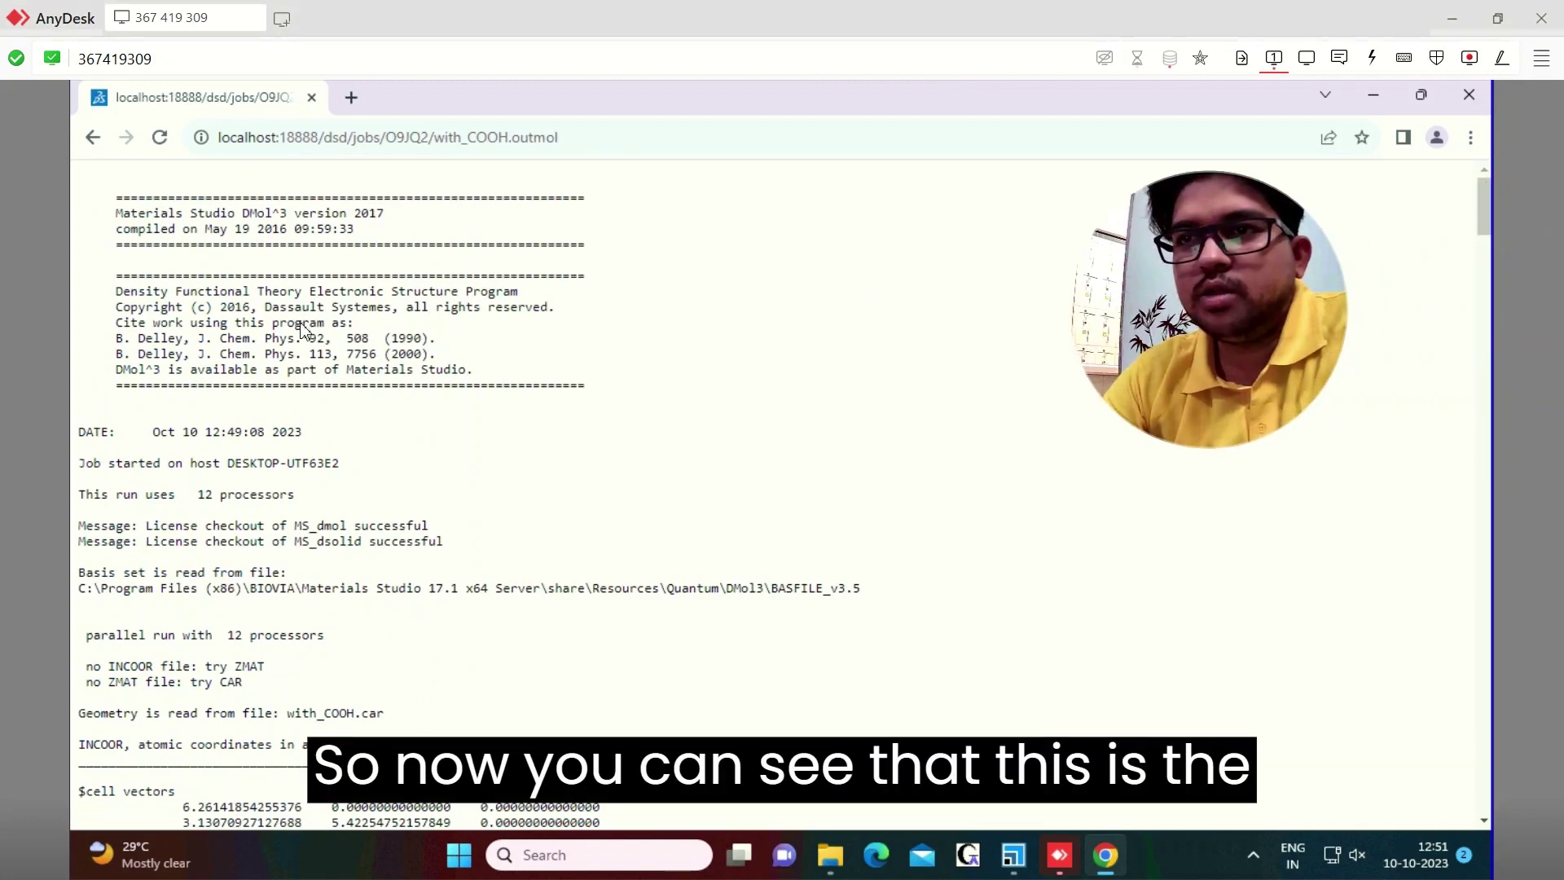
Step: Read through the output file's processor count, input coordinates, task and electronic parameters, down to the geometry optimization results
{"action": "scroll", "coordinate": [236, 326], "scroll_direction": "down", "scroll_amount": 3}
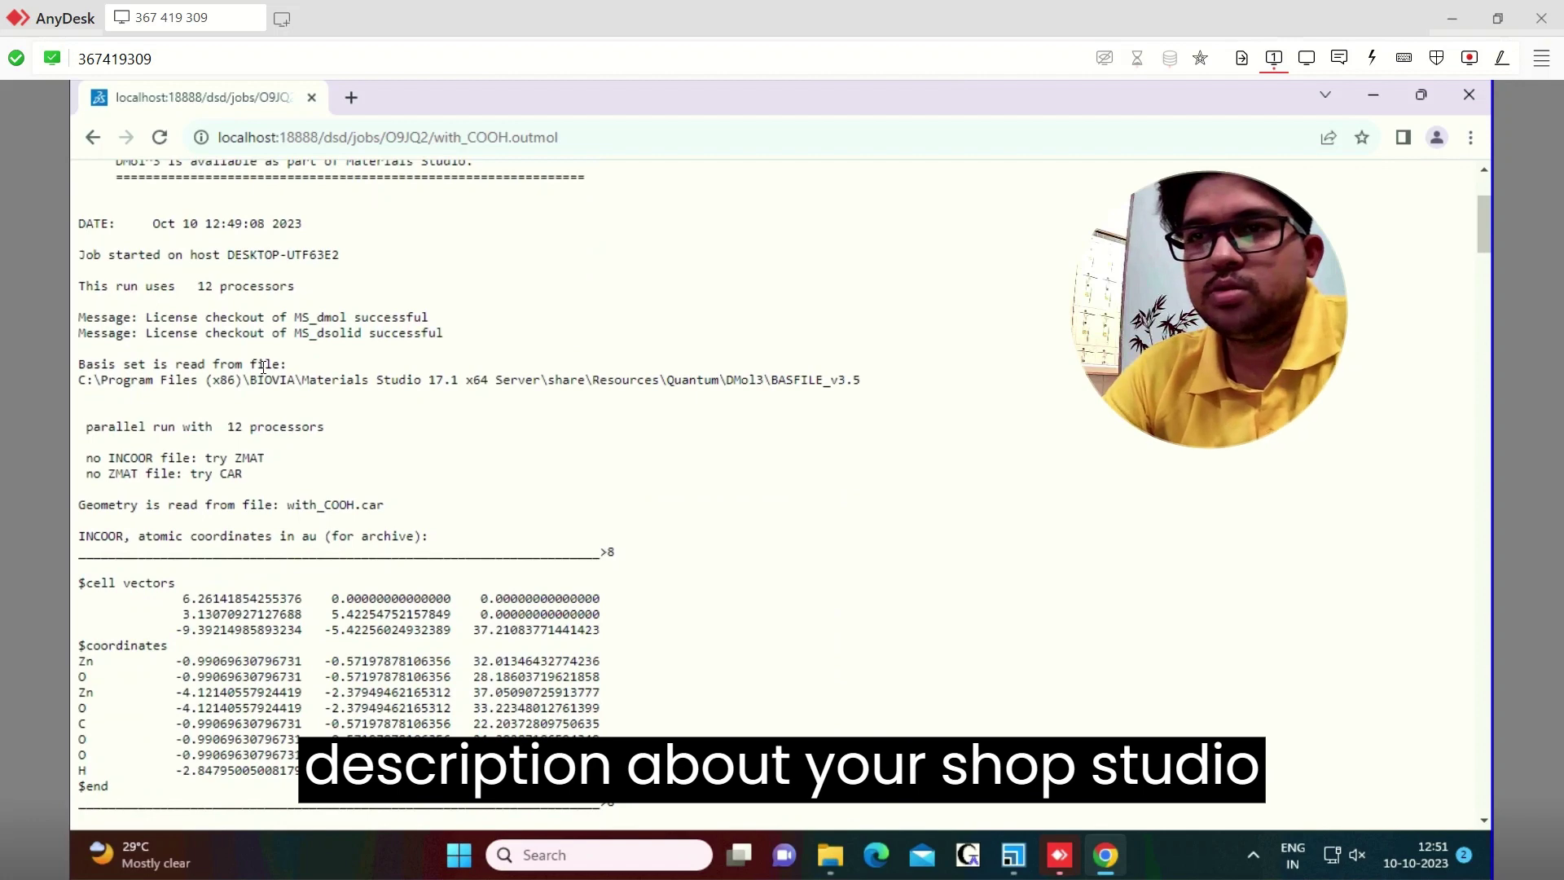
{"action": "left_click_drag", "start_coordinate": [191, 288], "coordinate": [271, 289]}
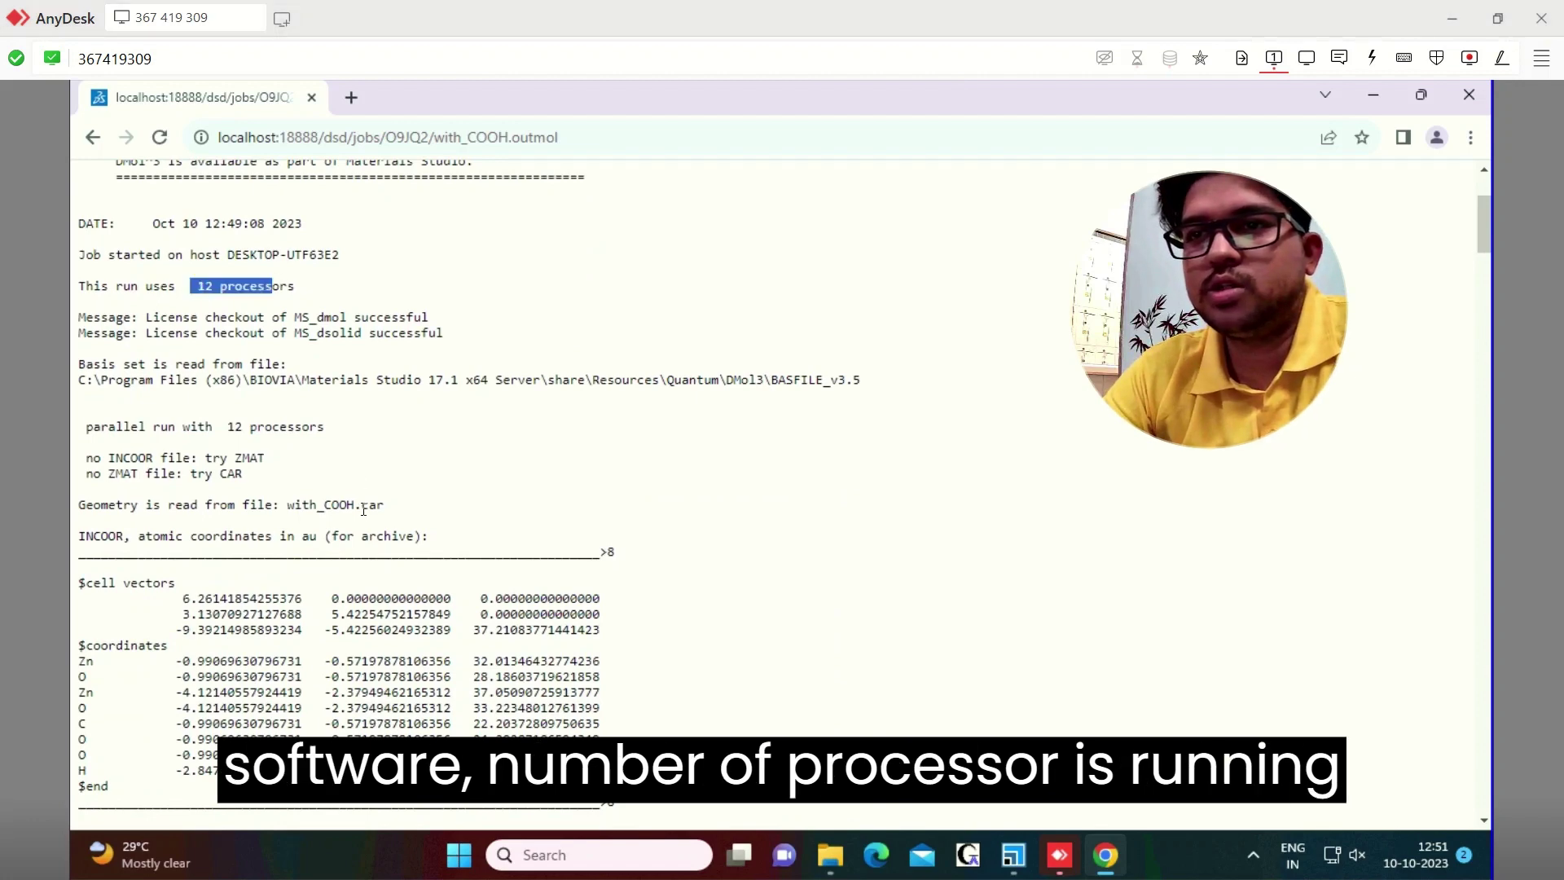
{"action": "scroll", "coordinate": [361, 517], "scroll_direction": "down", "scroll_amount": 2}
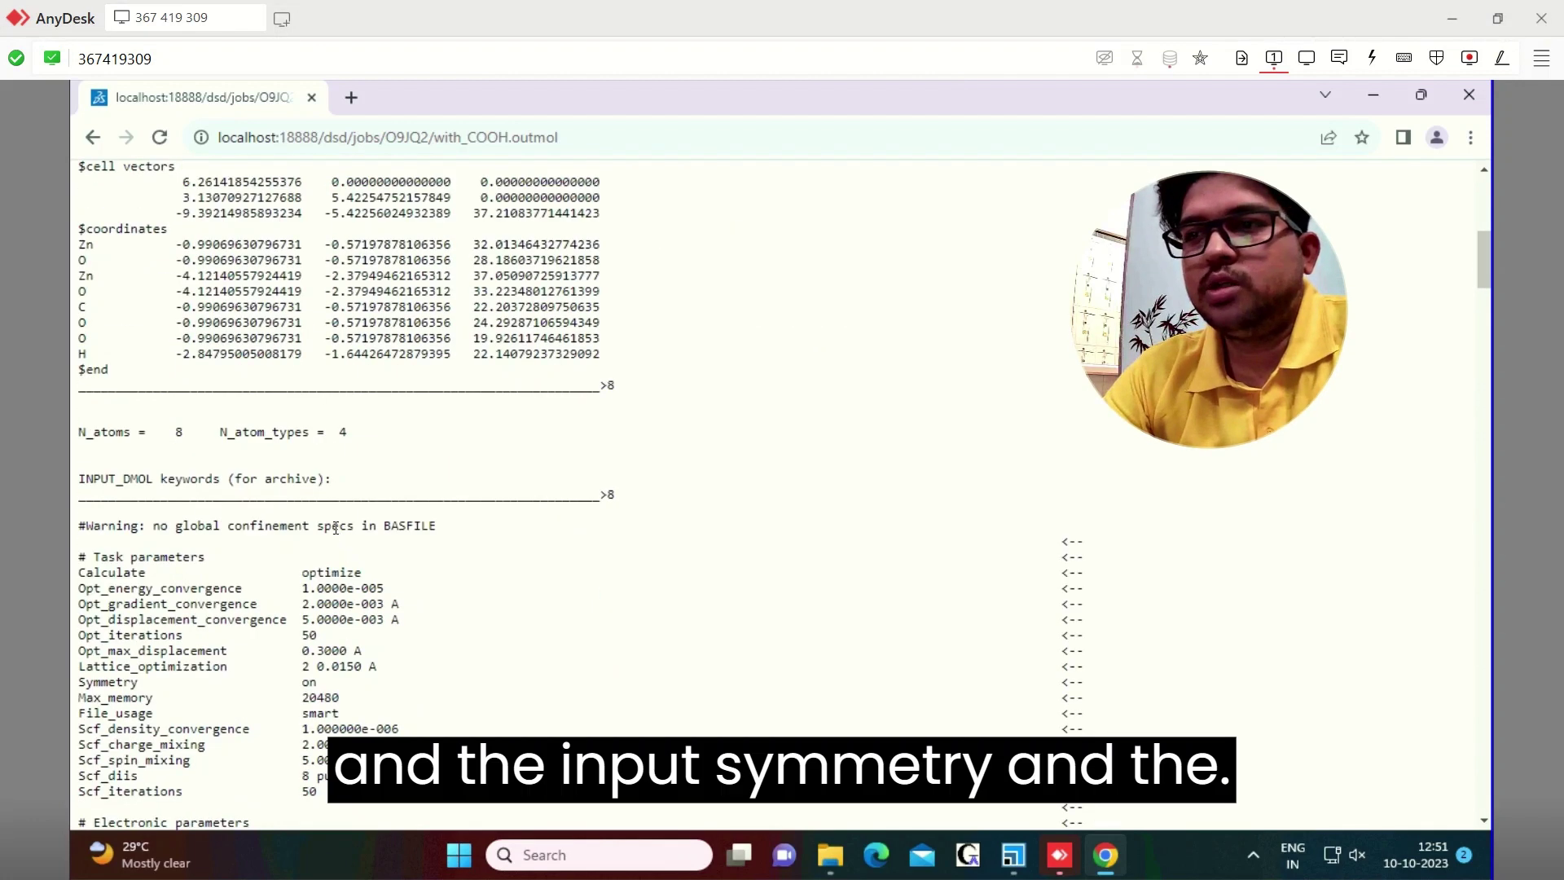
{"action": "scroll", "coordinate": [137, 370], "scroll_direction": "down", "scroll_amount": 6}
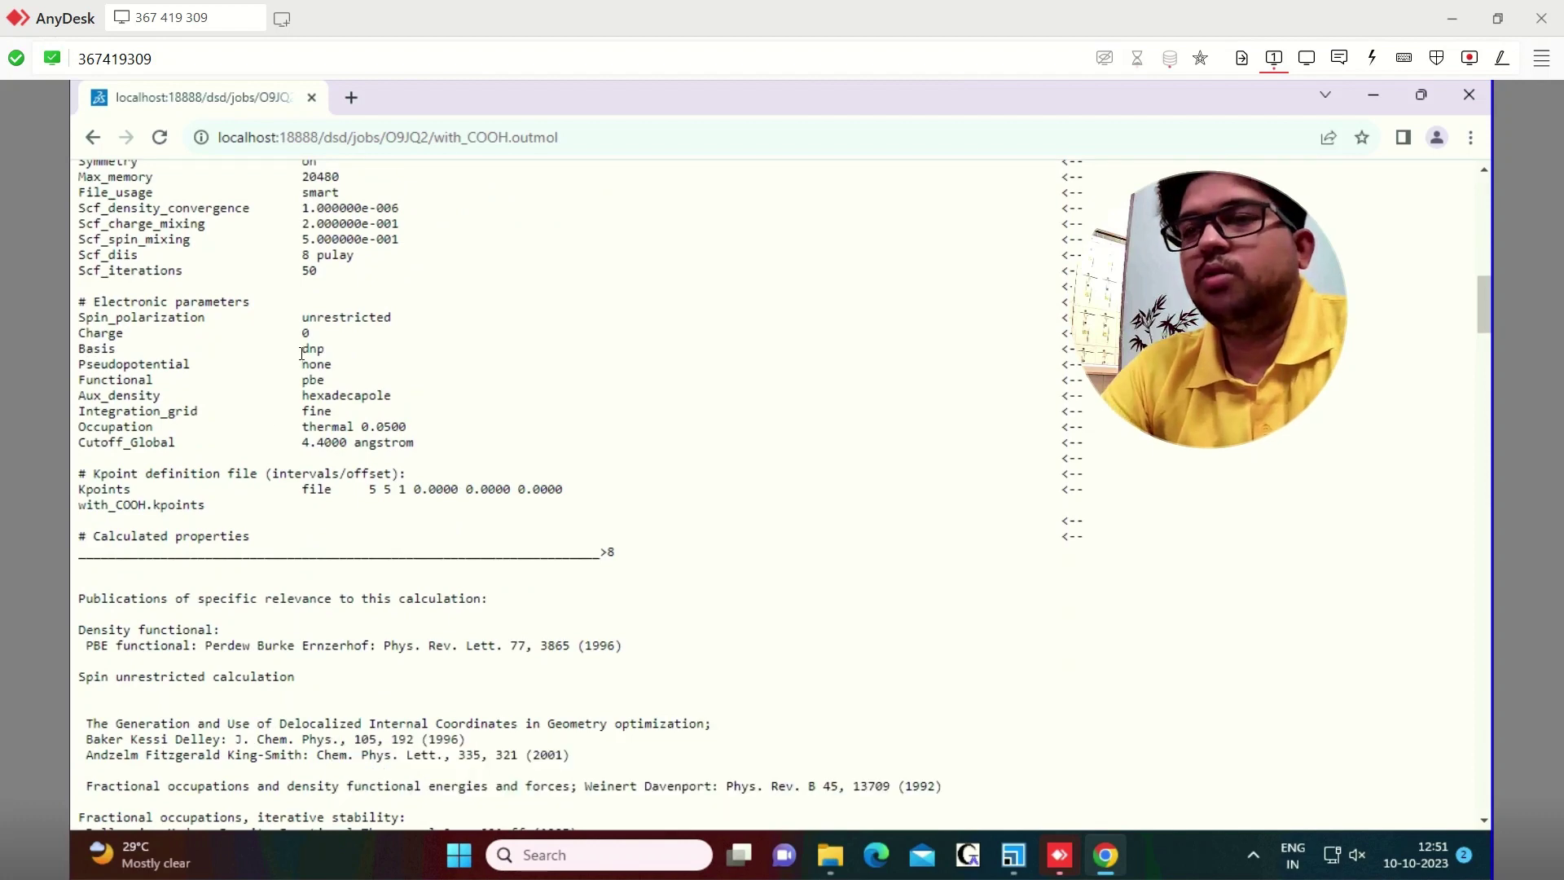
{"action": "scroll", "coordinate": [298, 367], "scroll_direction": "down", "scroll_amount": 15}
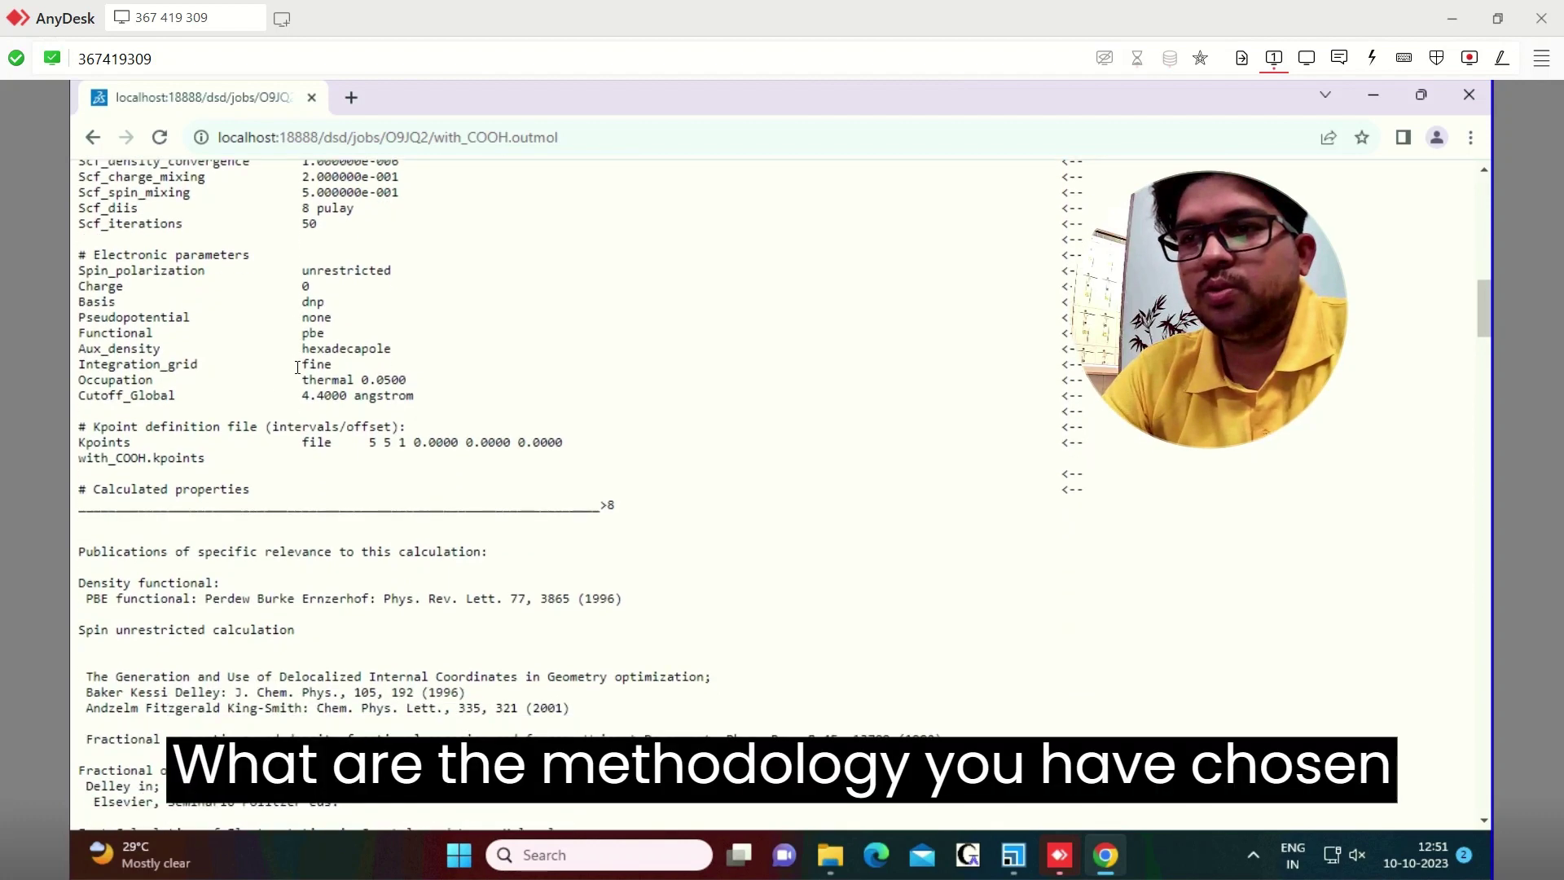
{"action": "scroll", "coordinate": [299, 366], "scroll_direction": "down", "scroll_amount": 20}
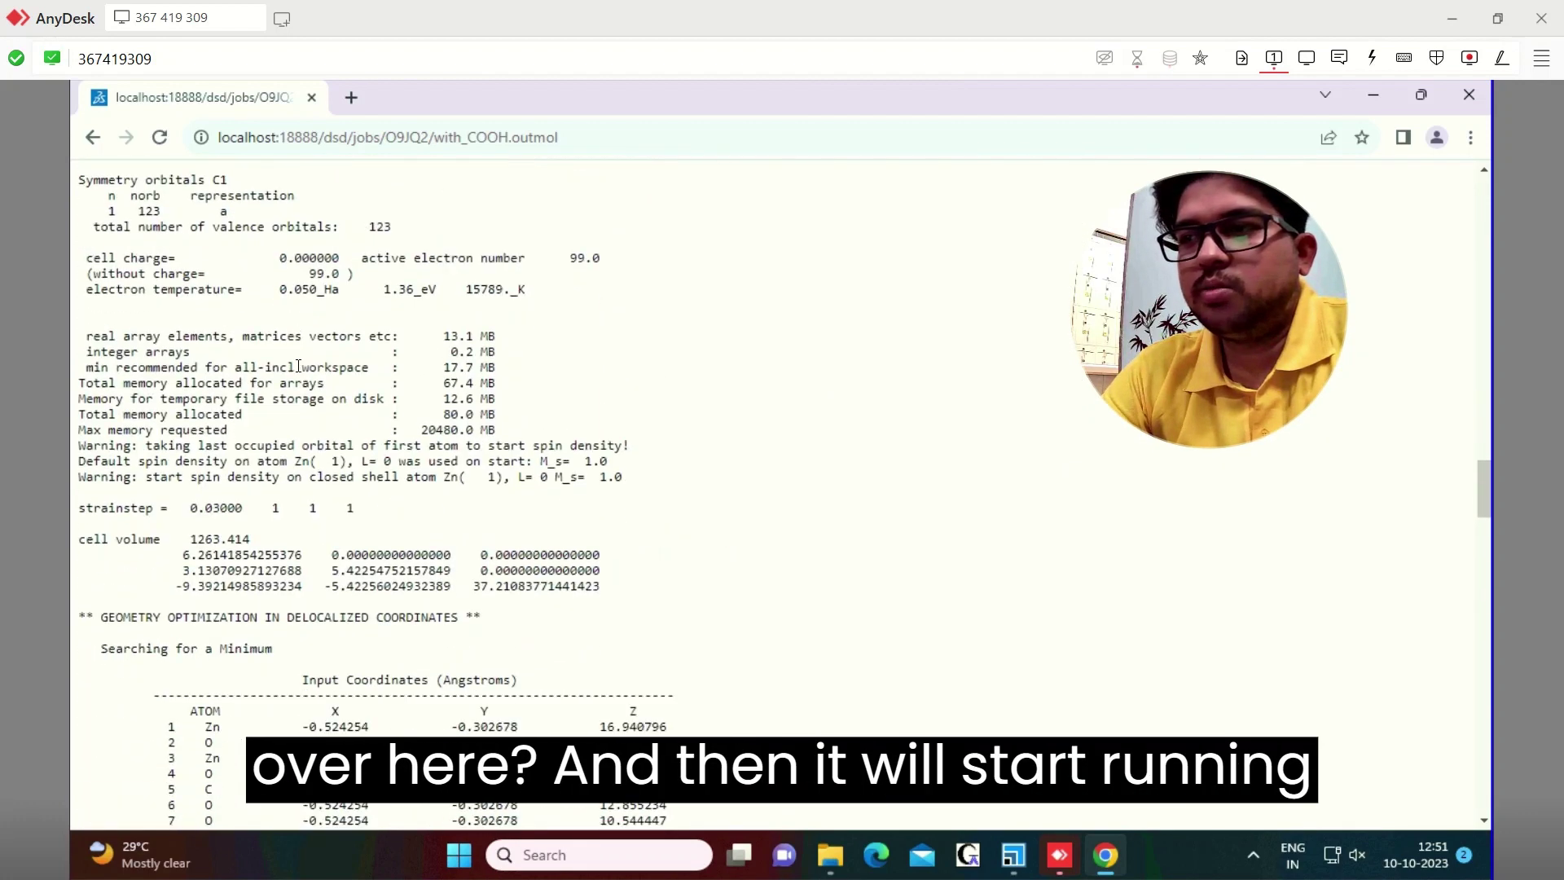
{"action": "scroll", "coordinate": [298, 374], "scroll_direction": "down", "scroll_amount": 20}
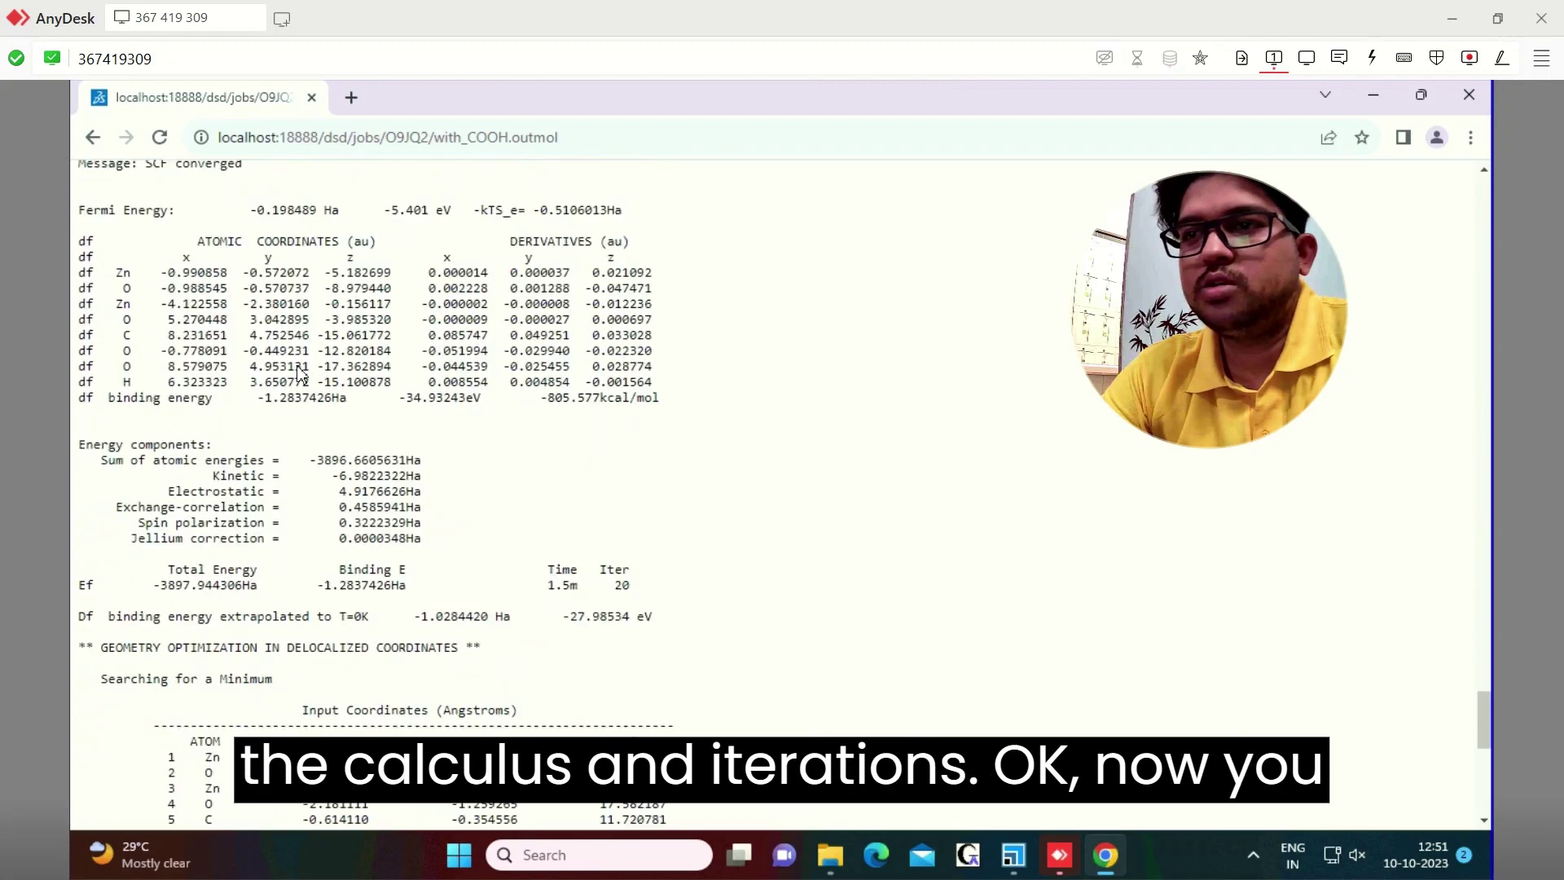
Step: Examine the convergence table of optimization step 2 and the SCF iterations listed below it
{"action": "scroll", "coordinate": [299, 374], "scroll_direction": "down", "scroll_amount": 6}
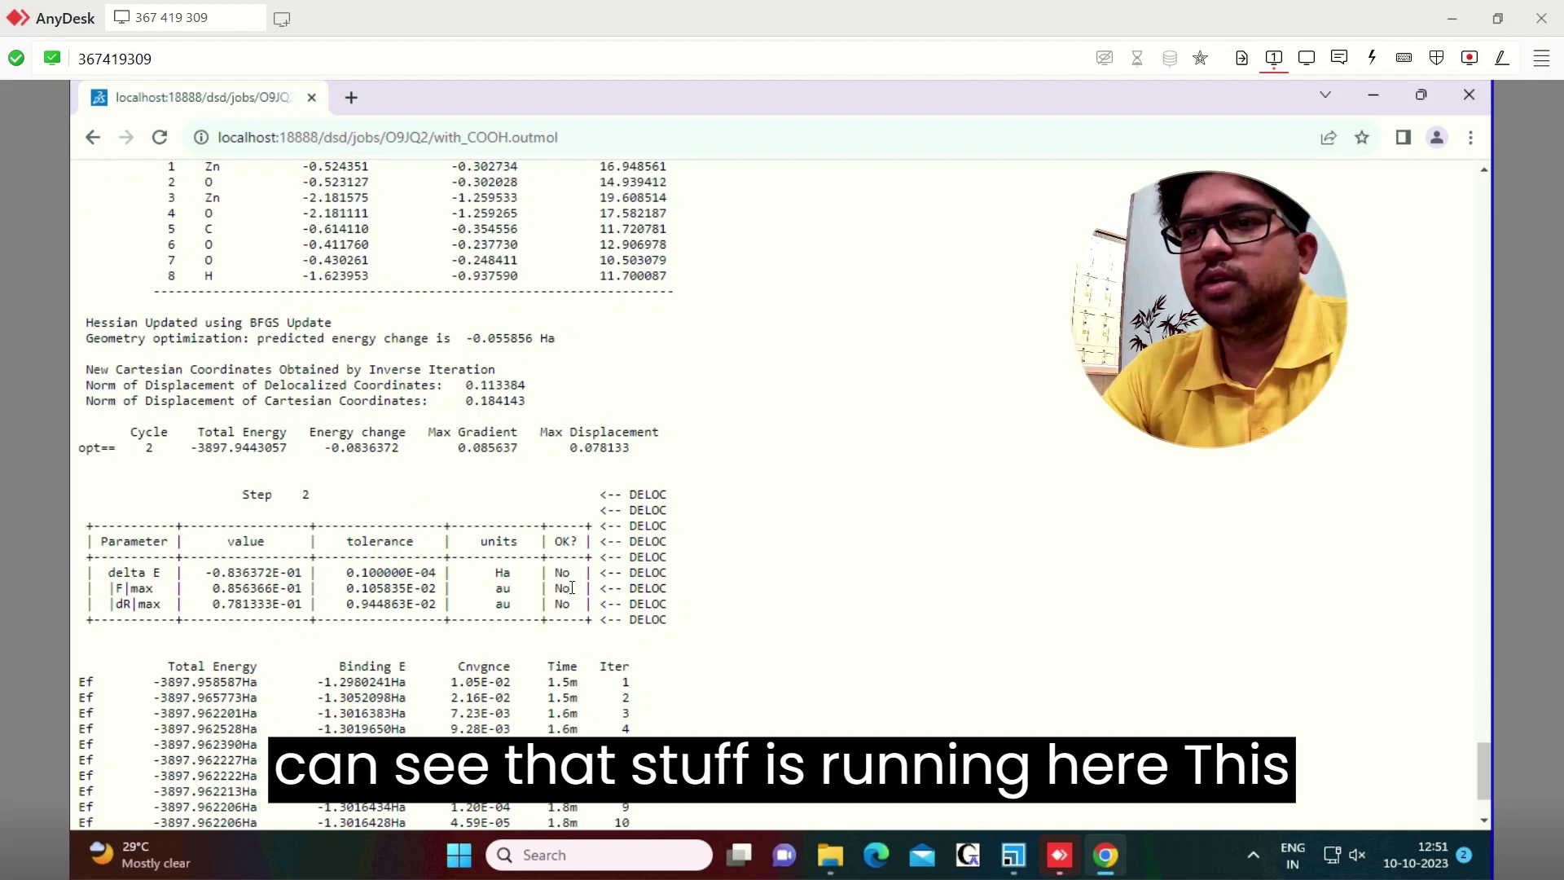
{"action": "left_click_drag", "start_coordinate": [556, 542], "coordinate": [576, 604]}
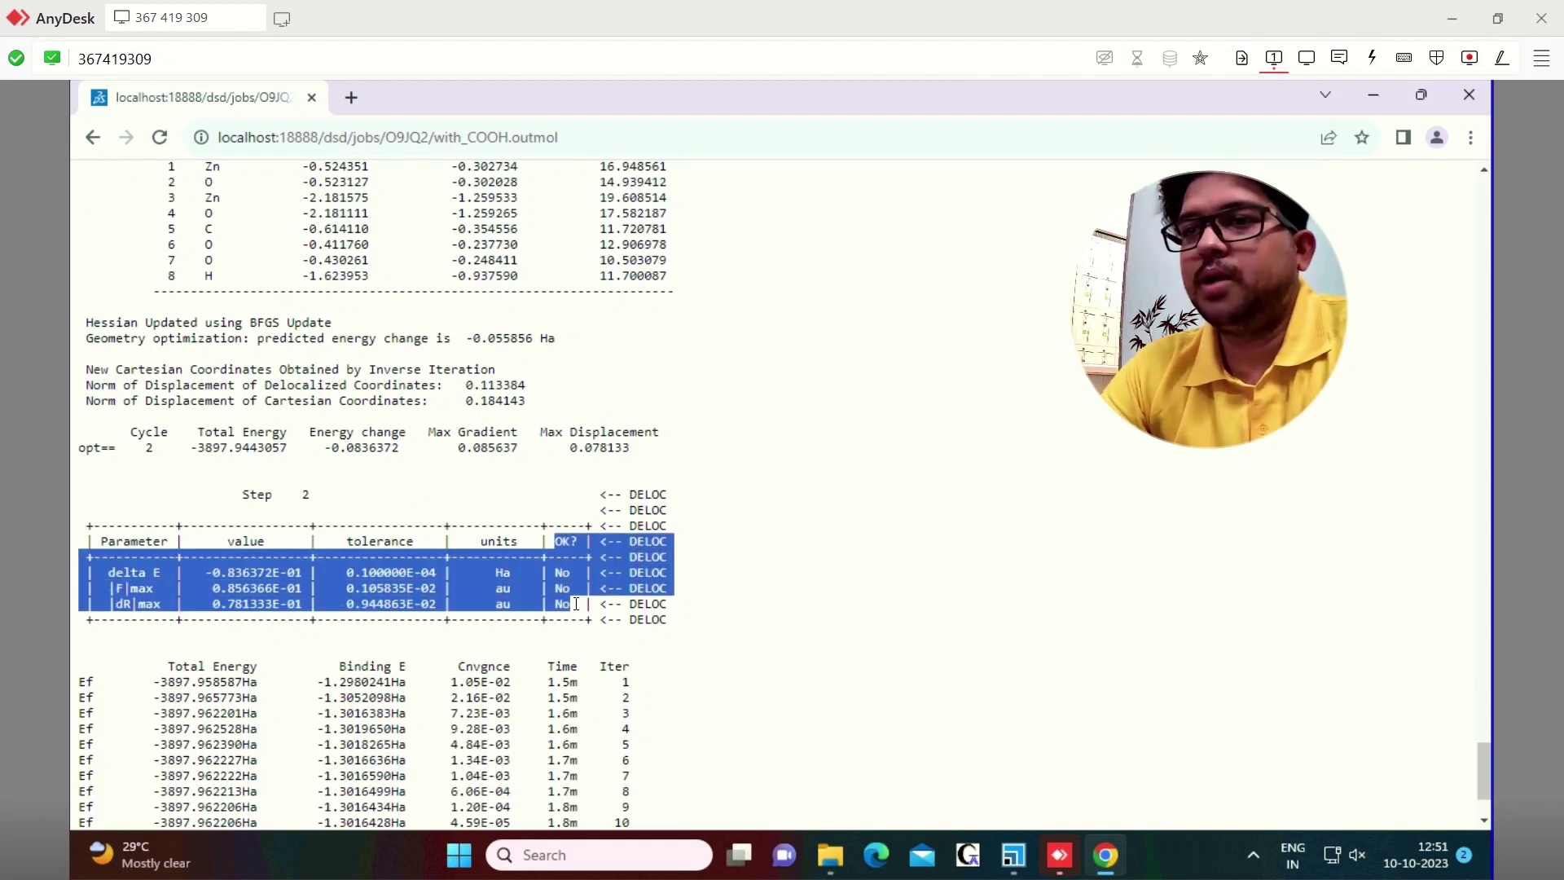
{"action": "left_click", "coordinate": [539, 604]}
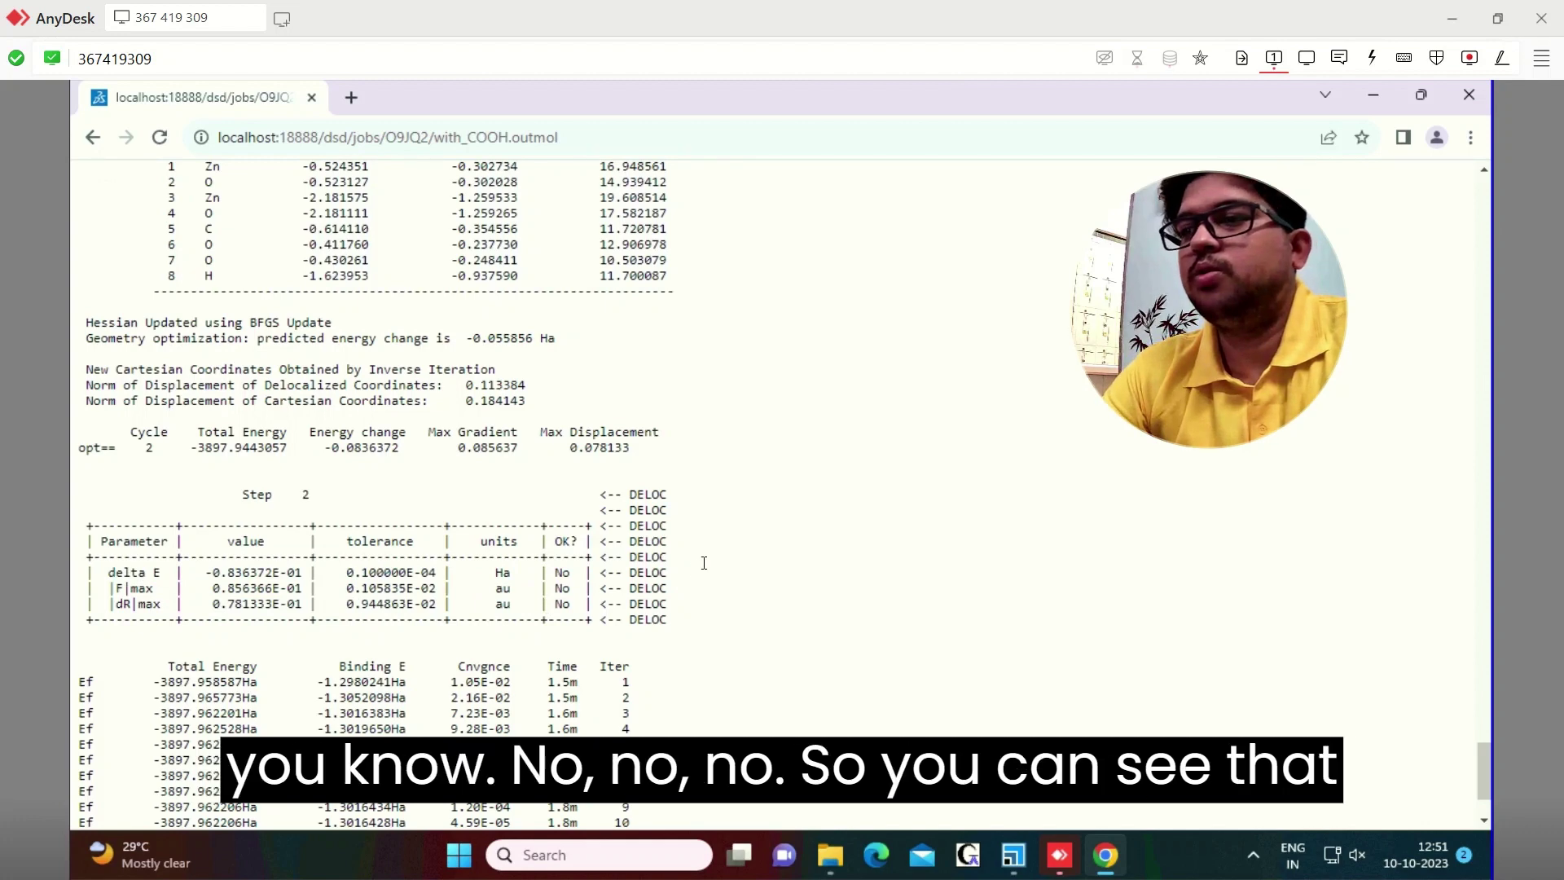
{"action": "scroll", "coordinate": [704, 563], "scroll_direction": "down", "scroll_amount": 2}
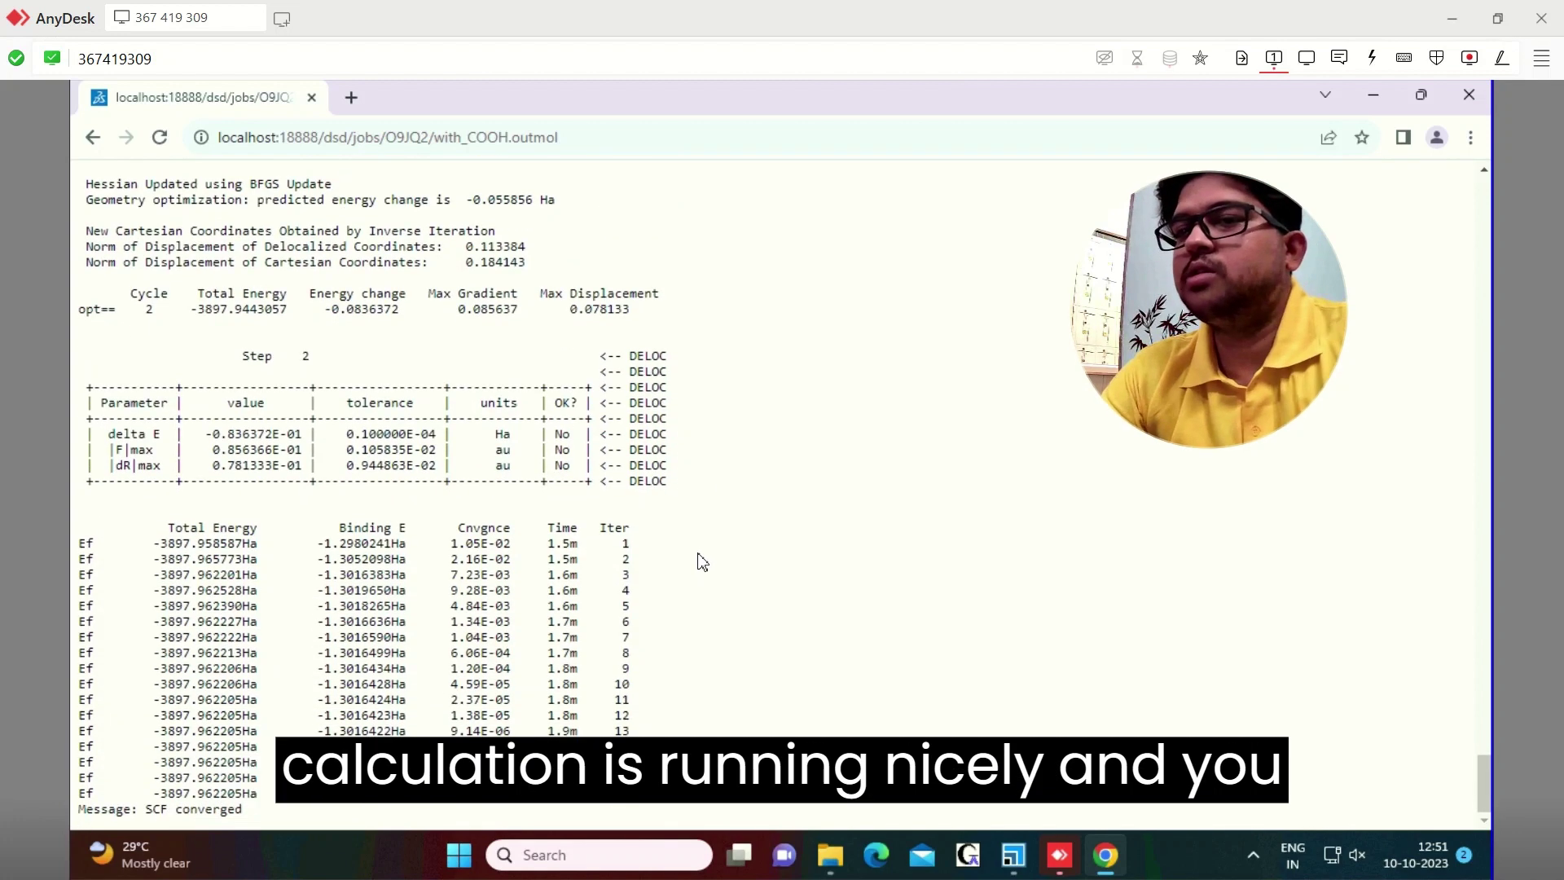
Step: Reload the output file to check the latest optimization step's convergence, and close the browser to return to the run status
{"action": "left_click", "coordinate": [159, 137]}
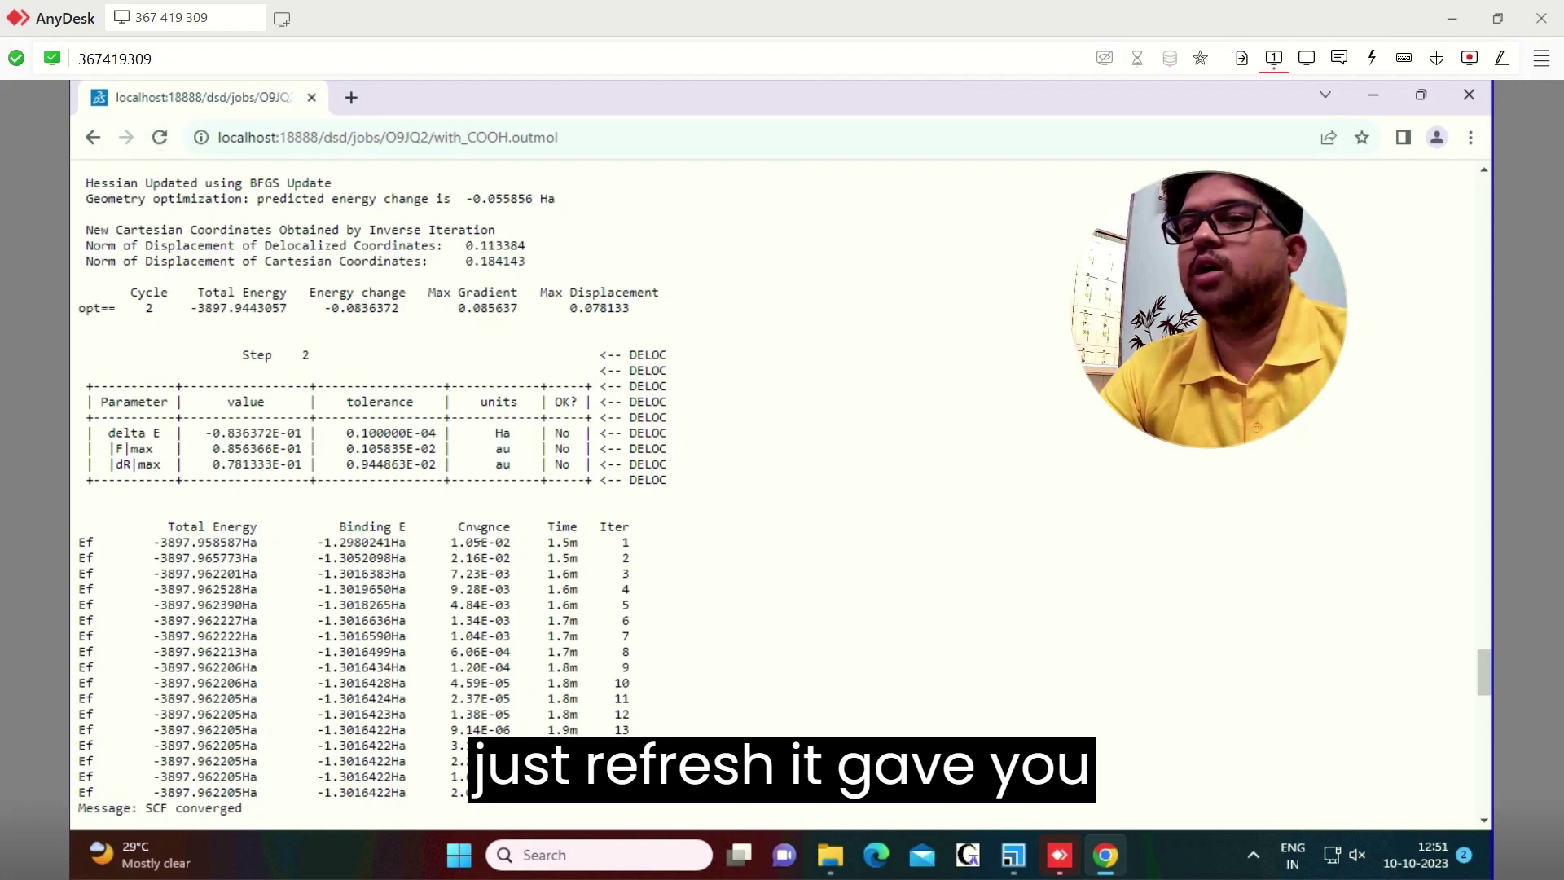
{"action": "scroll", "coordinate": [481, 537], "scroll_direction": "down", "scroll_amount": 6}
{"action": "scroll", "coordinate": [479, 530], "scroll_direction": "down", "scroll_amount": 15}
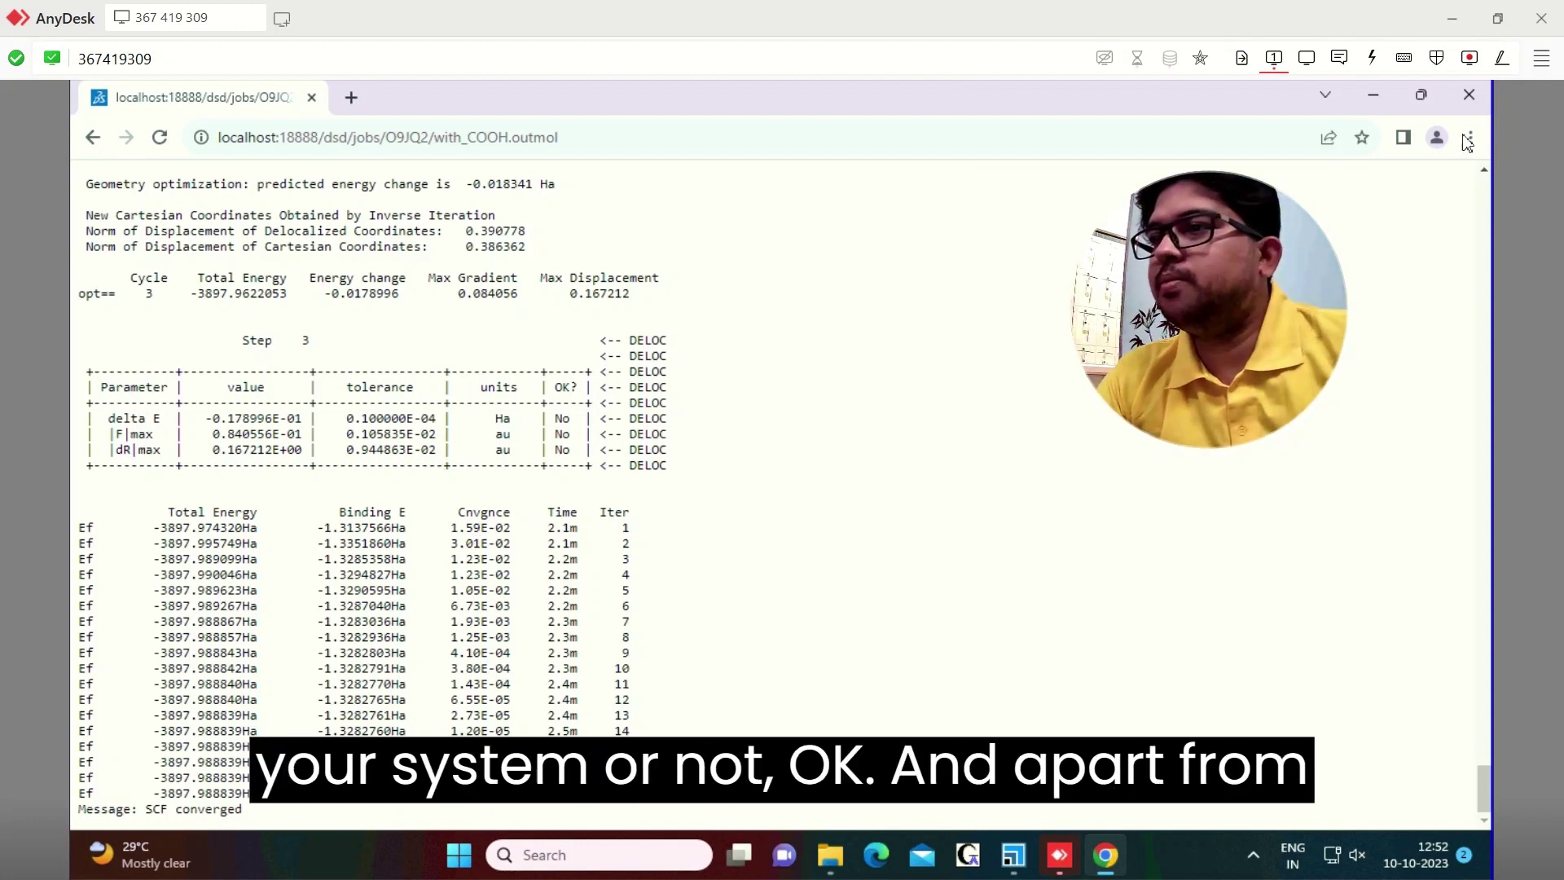
{"action": "left_click", "coordinate": [1469, 102]}
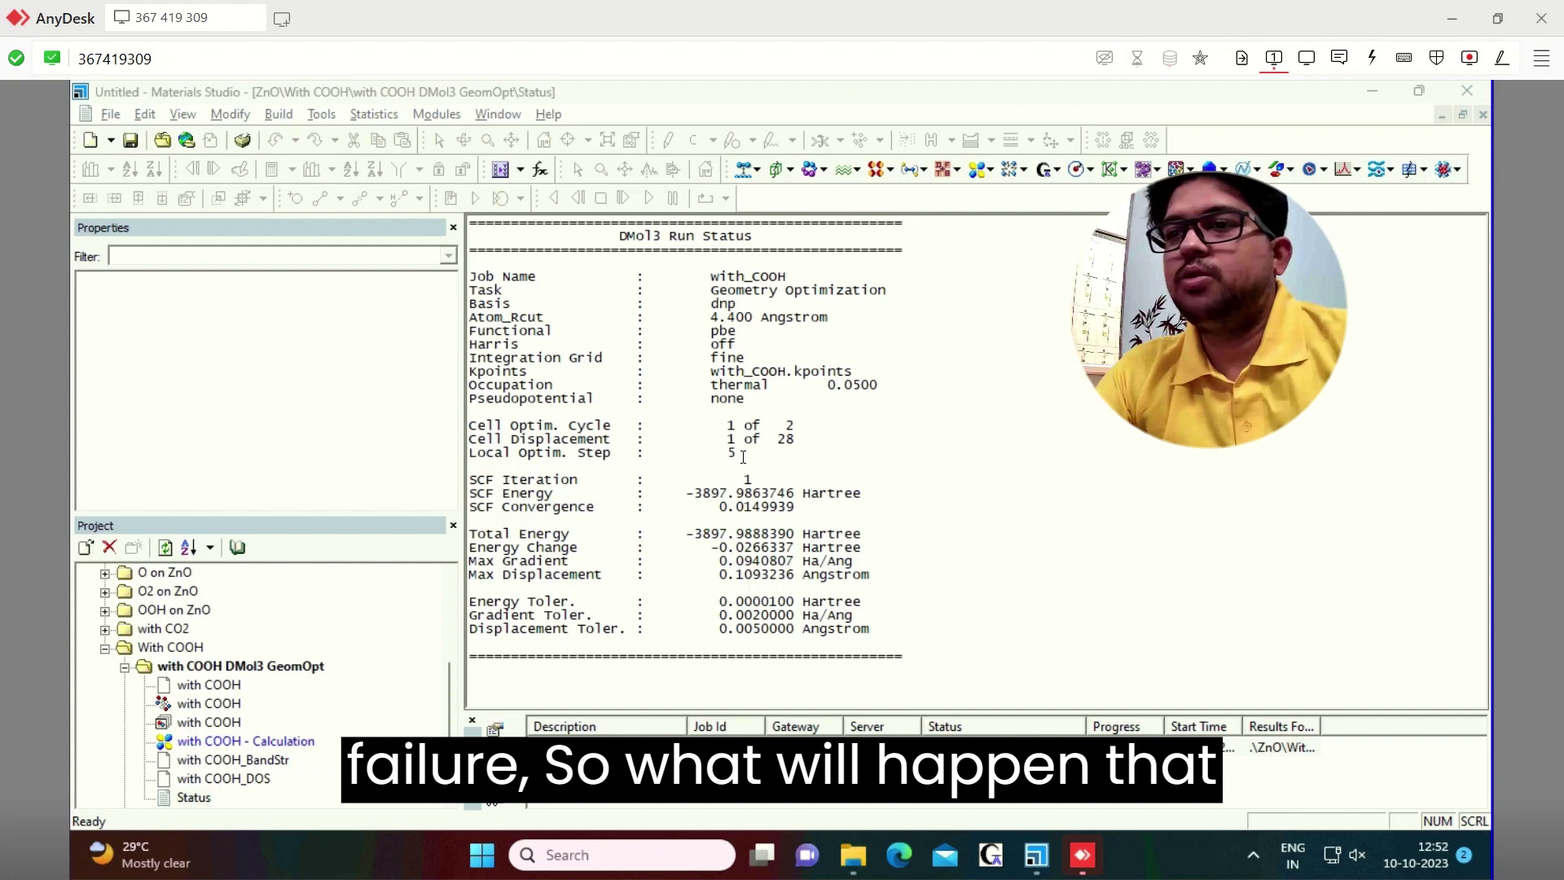
{"action": "left_click", "coordinate": [683, 335]}
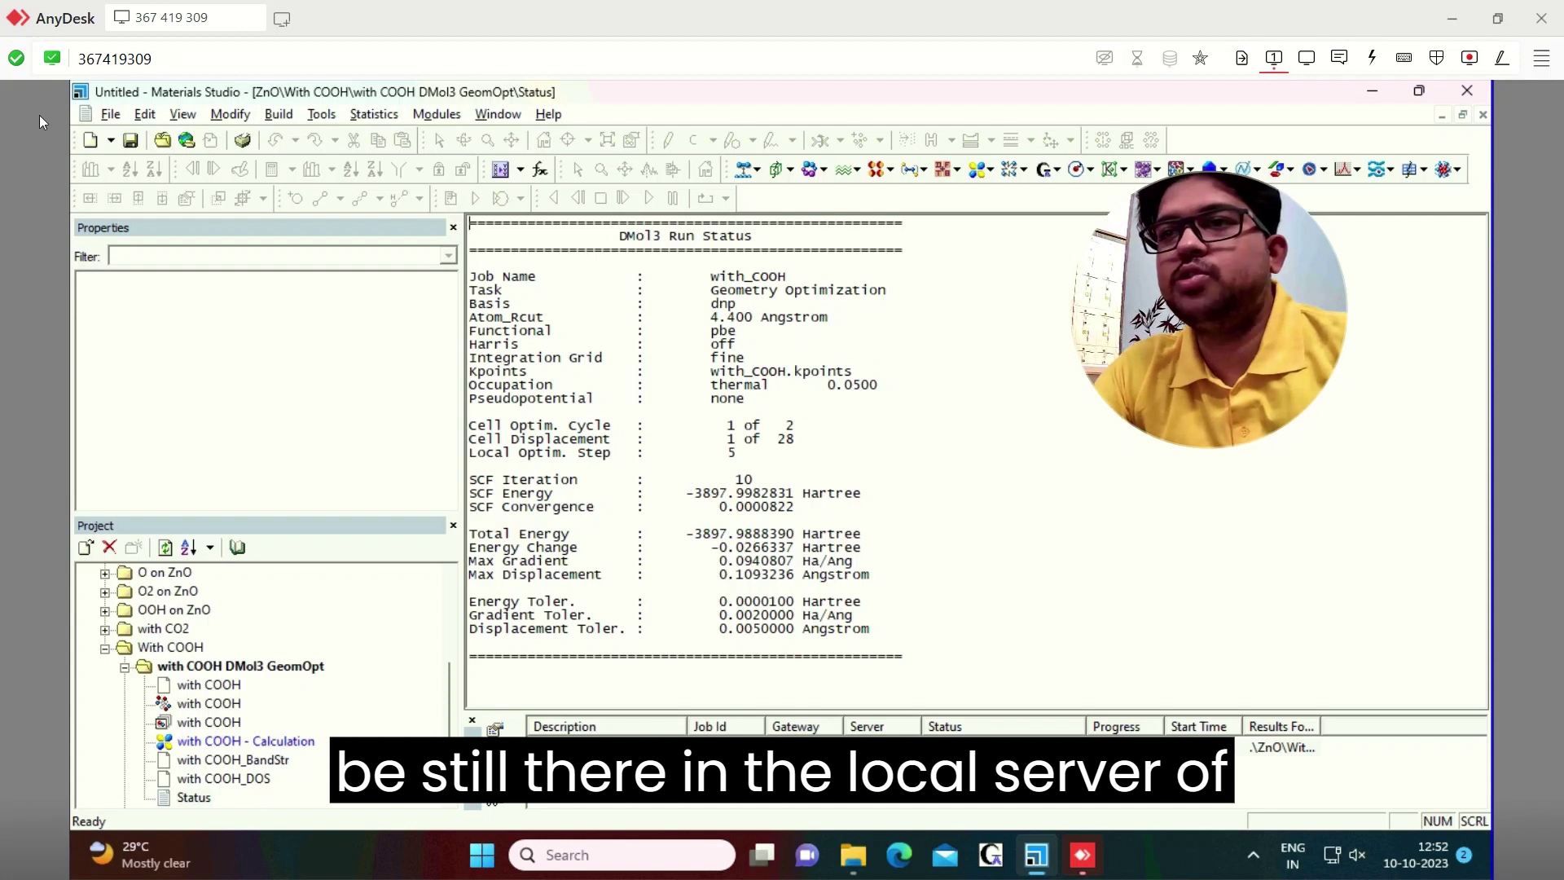
Step: Inspect the with COOH DMol3 GeomOpt job's details under Jobs in the Server Console, then close the console
{"action": "left_click", "coordinate": [323, 115]}
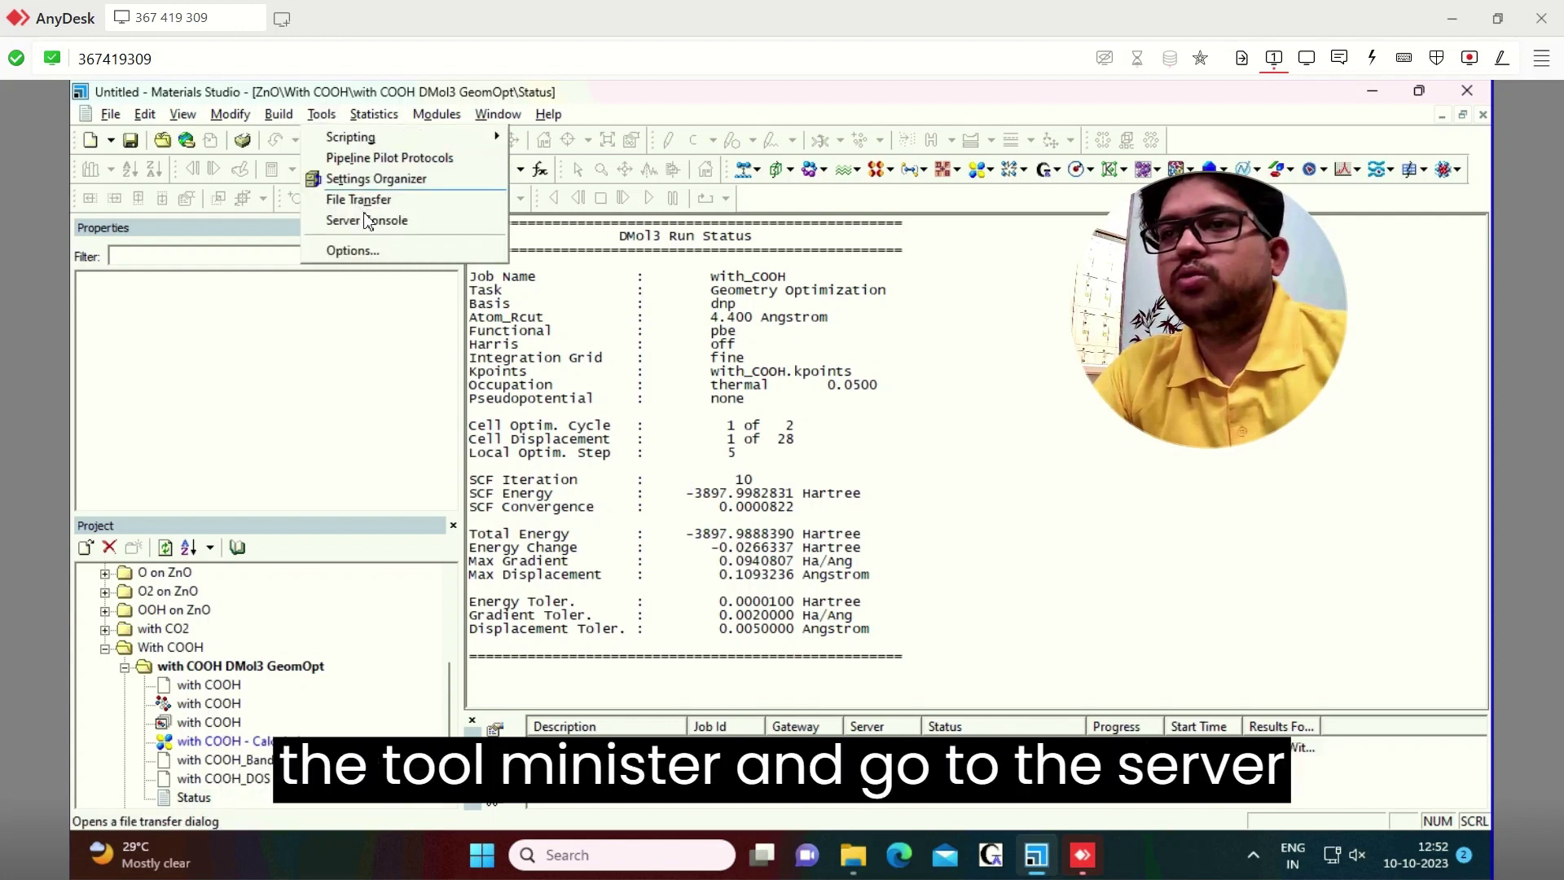
{"action": "left_click", "coordinate": [367, 220]}
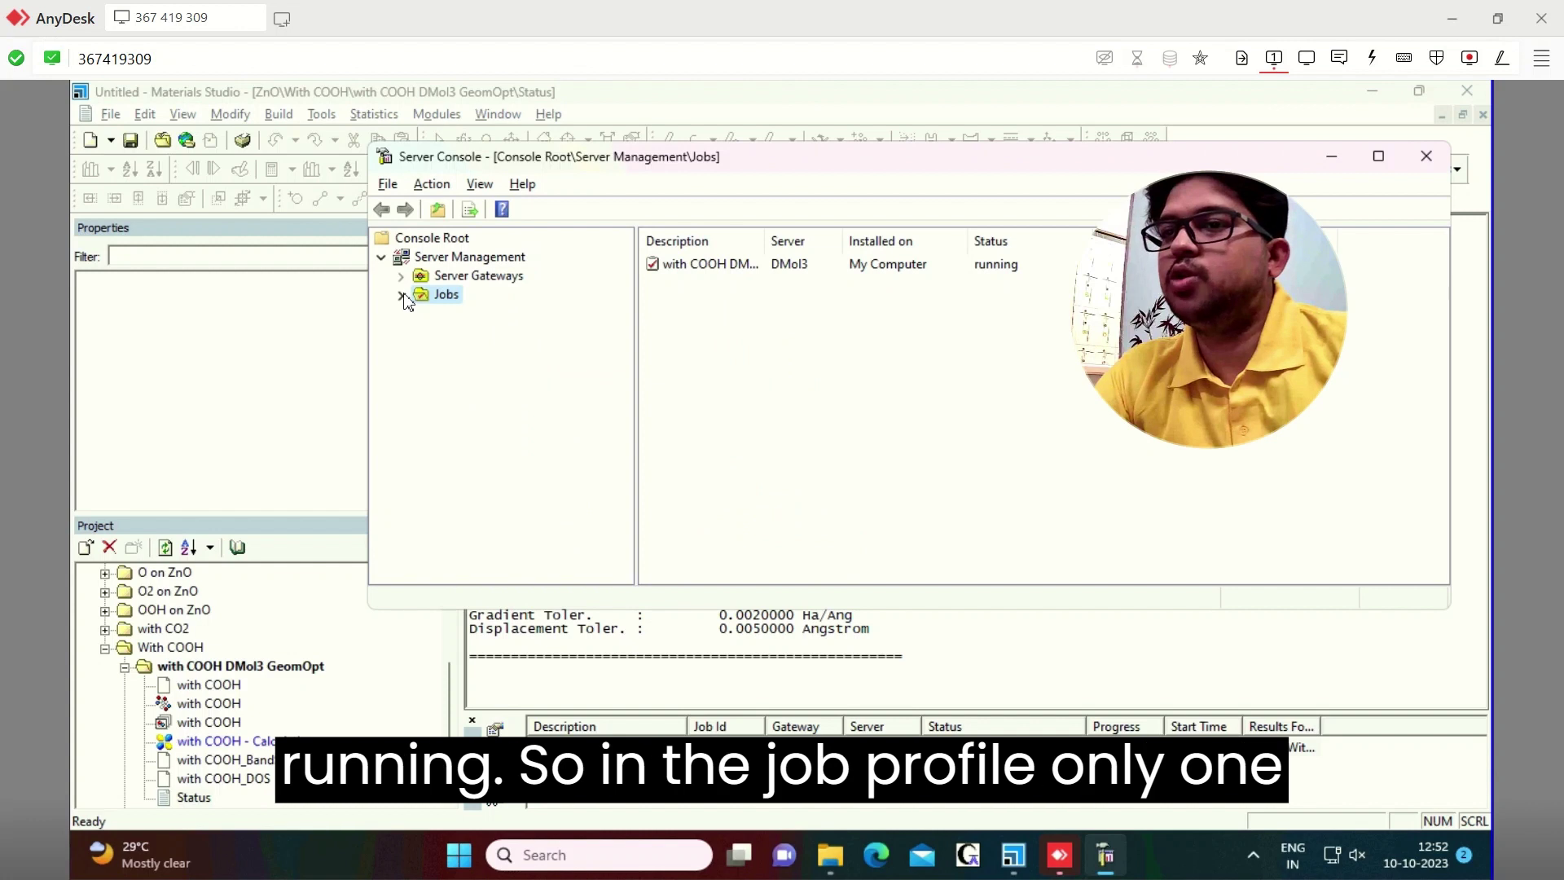
{"action": "left_click", "coordinate": [401, 295]}
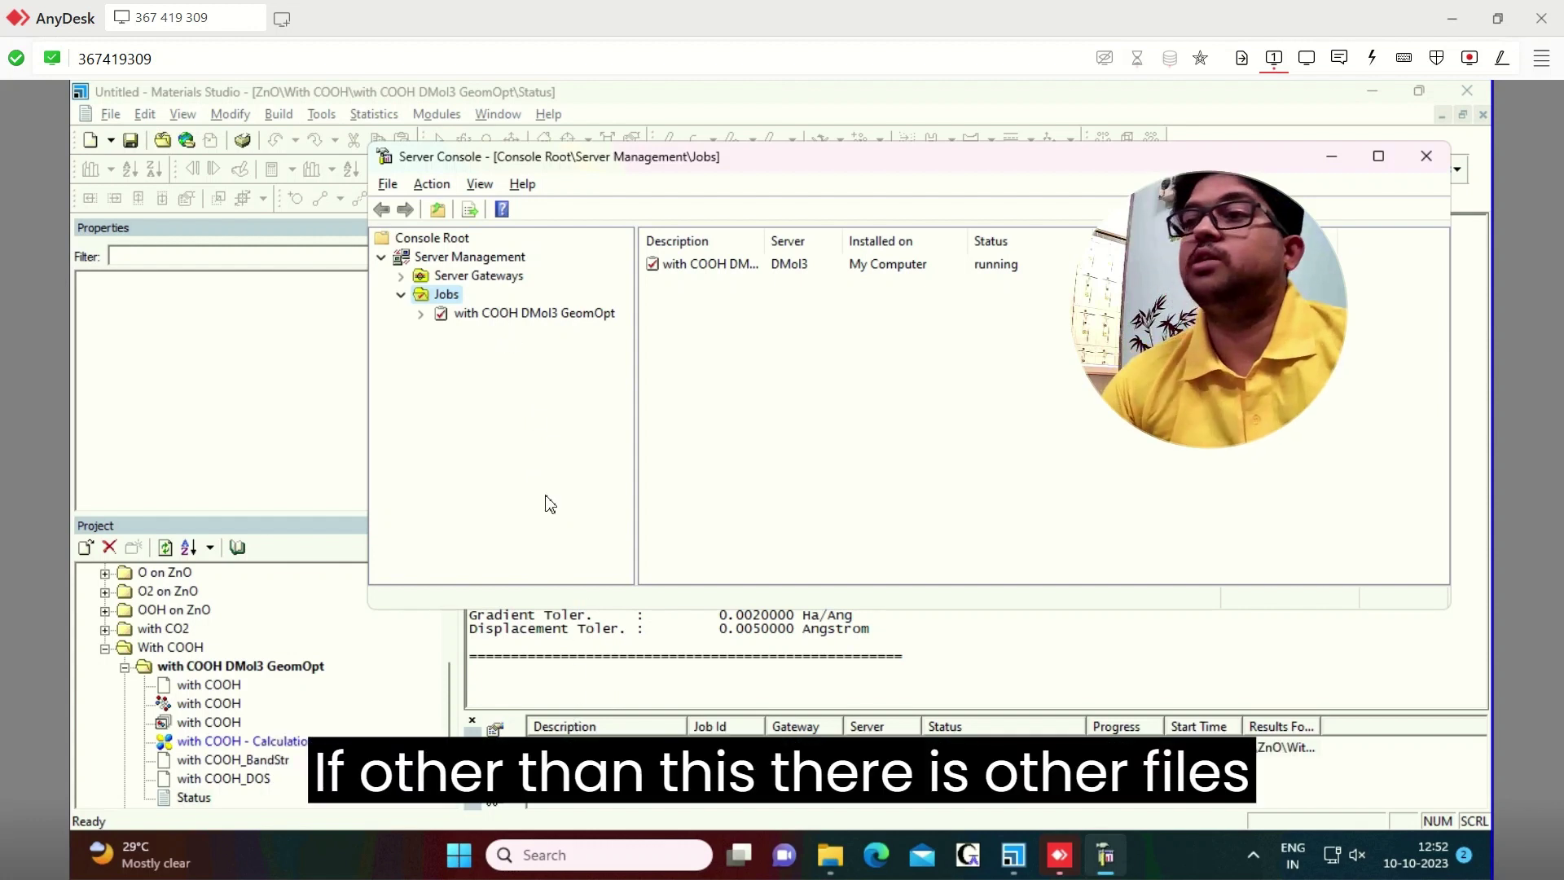
{"action": "left_click", "coordinate": [550, 315]}
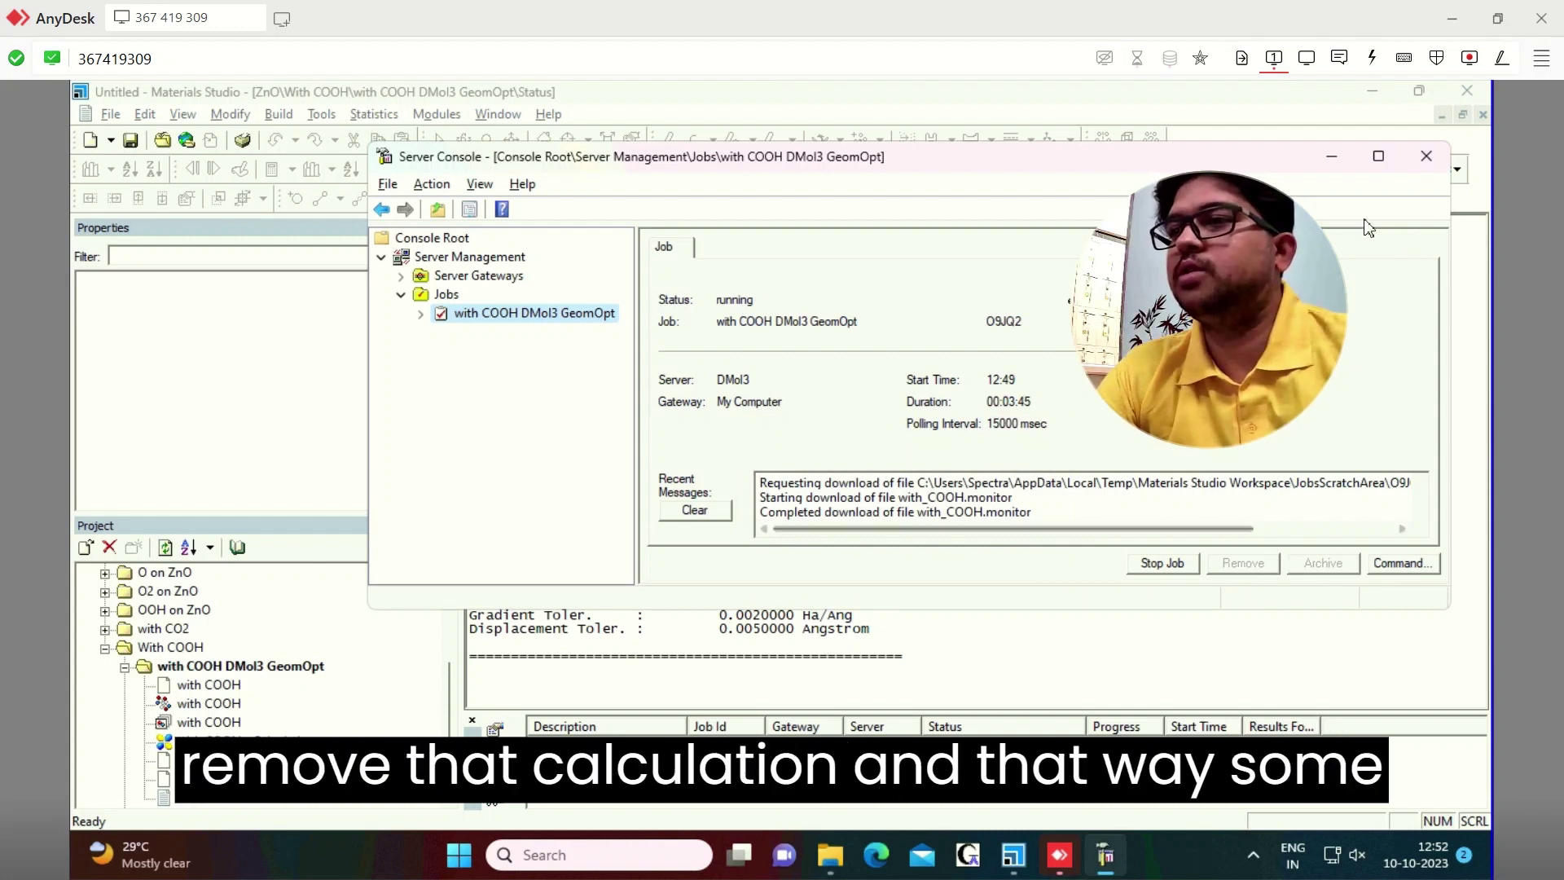
{"action": "left_click", "coordinate": [1426, 157]}
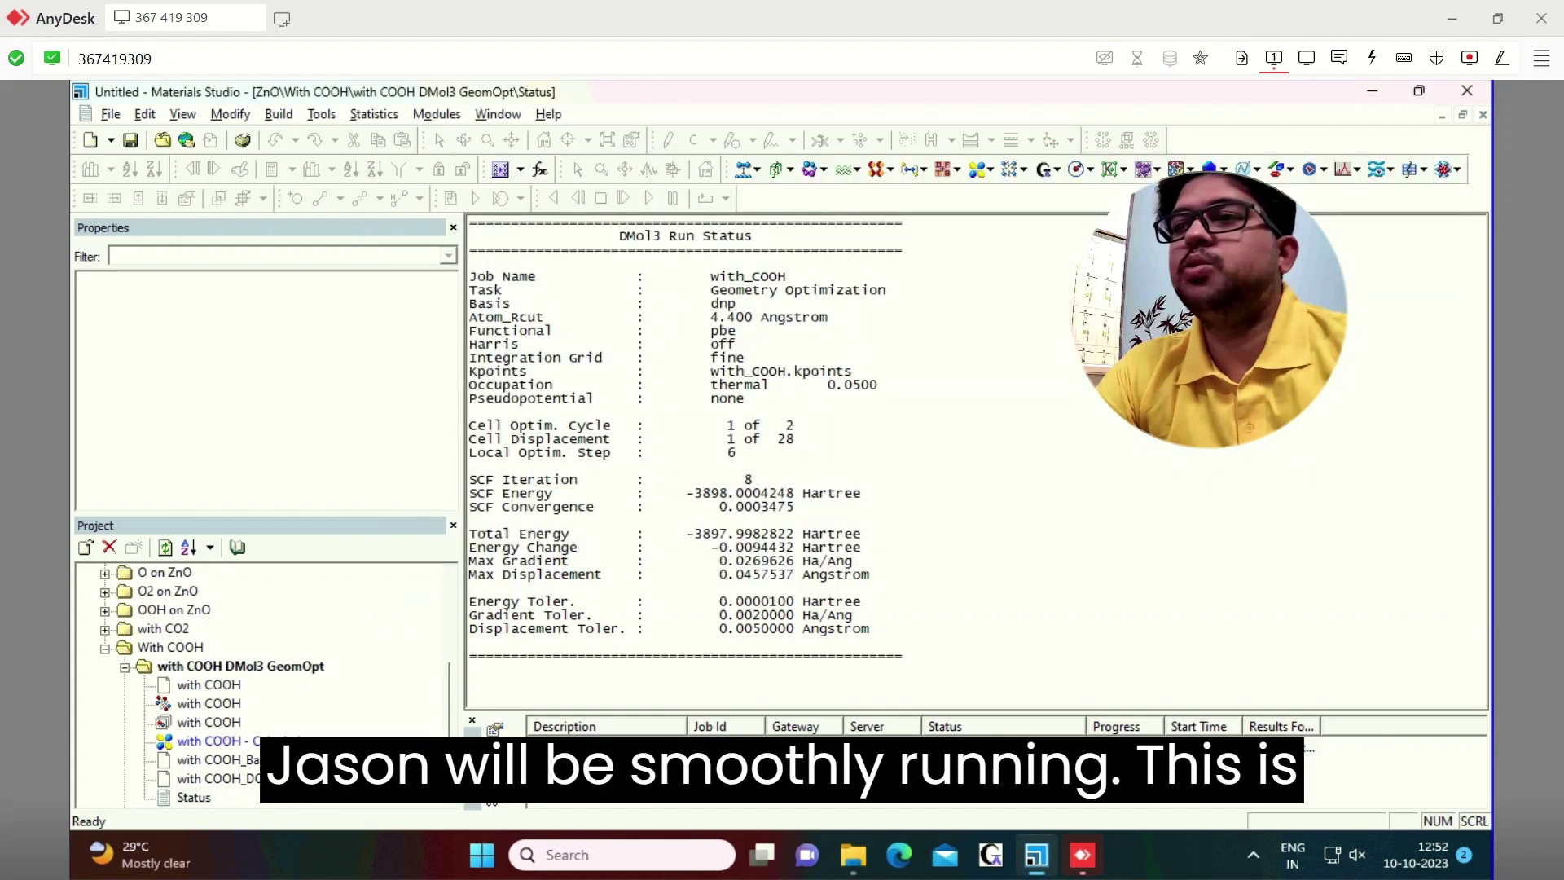